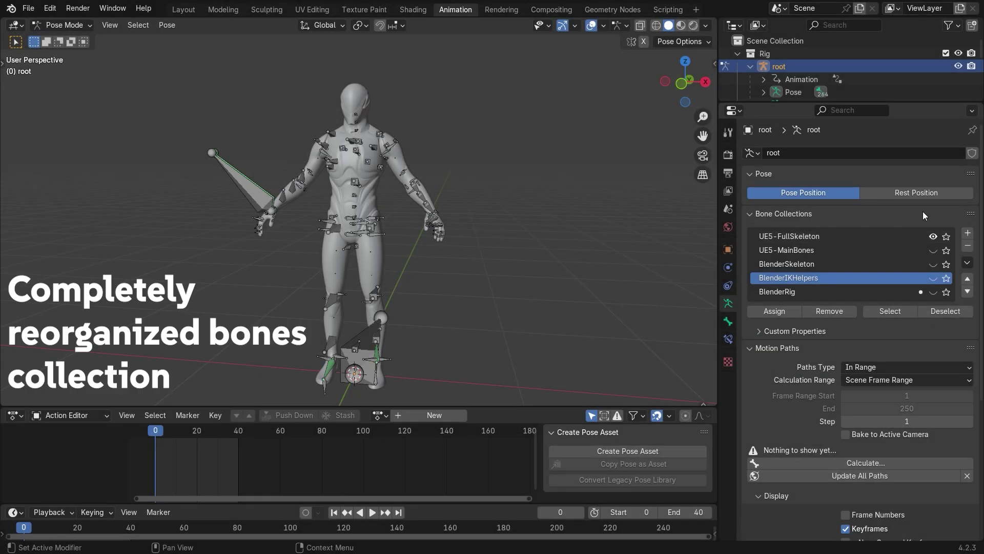
# Examine the mannequin and its UE5 full-skeleton bones from several angles and distances
pyautogui.moveTo(492, 195); pyautogui.dragTo(469, 229, button='middle')
pyautogui.scroll(4, 398, 189)
pyautogui.scroll(-3, 526, 194)
pyautogui.scroll(-4, 525, 194)
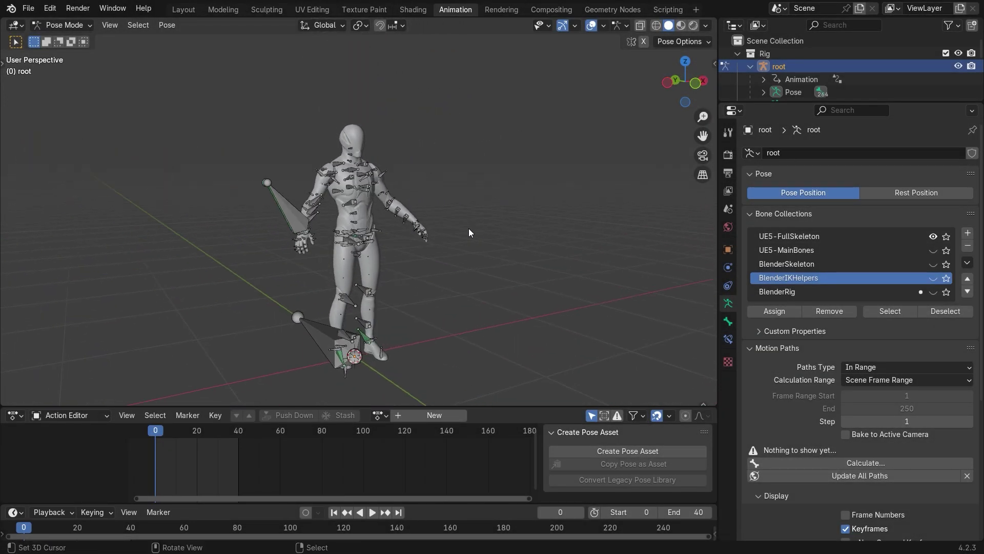
pyautogui.scroll(1, 469, 228)
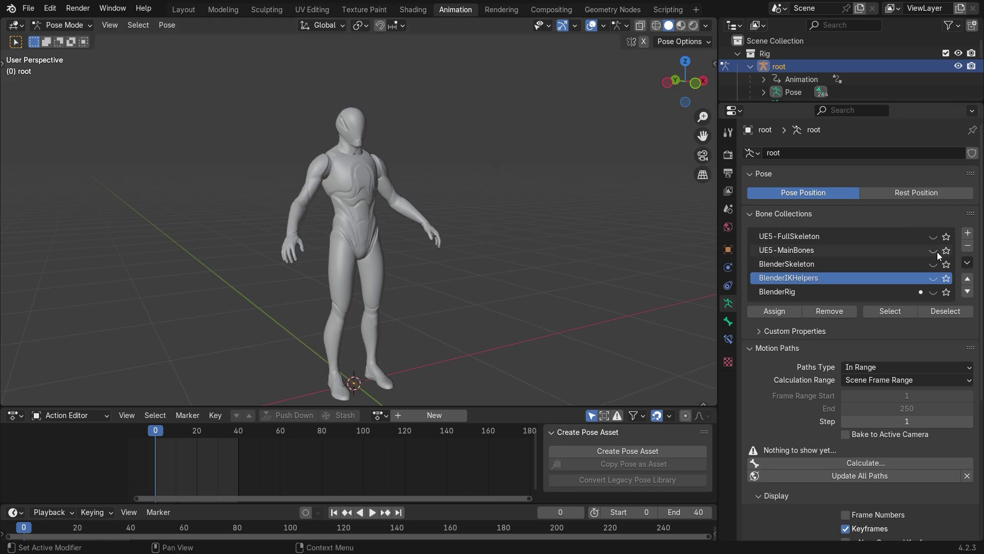
pyautogui.moveTo(470, 306); pyautogui.dragTo(400, 309, button='middle')
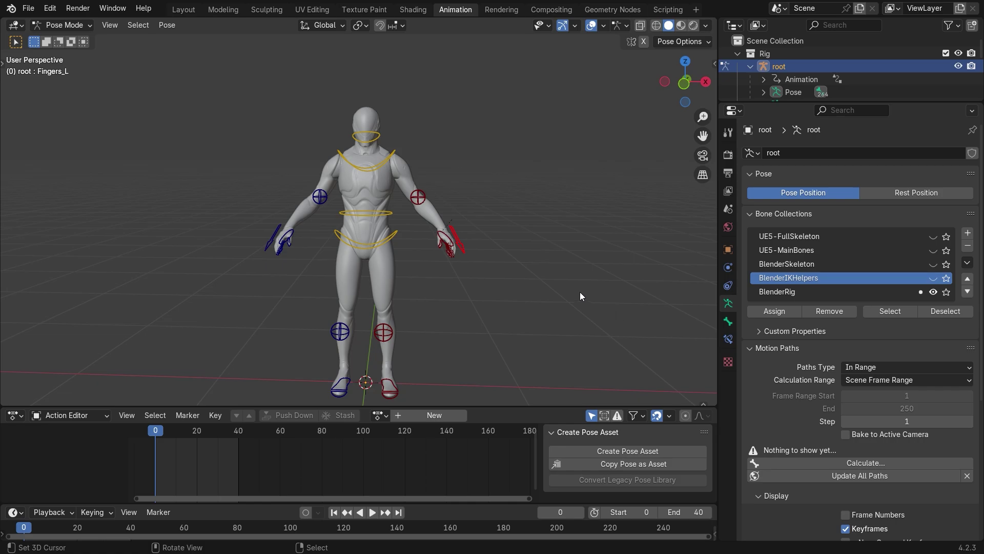
# Try lifting the left foot IK control vertically along global Z to bend the knee
pyautogui.keyDown('shift'); pyautogui.moveTo(418, 359); pyautogui.dragTo(411, 322, button='middle'); pyautogui.keyUp('shift')
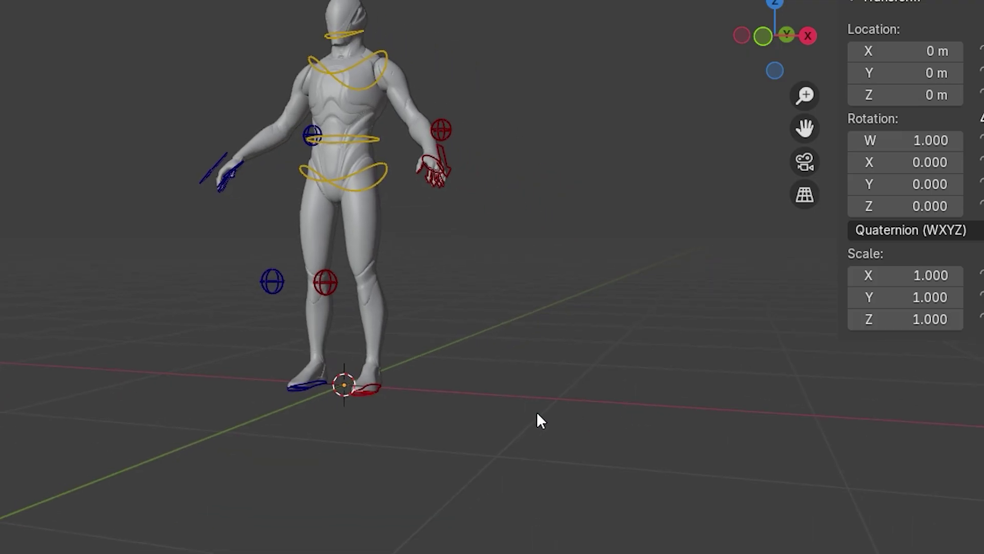
pyautogui.scroll(2, 537, 411)
pyautogui.rightClick(358, 479)
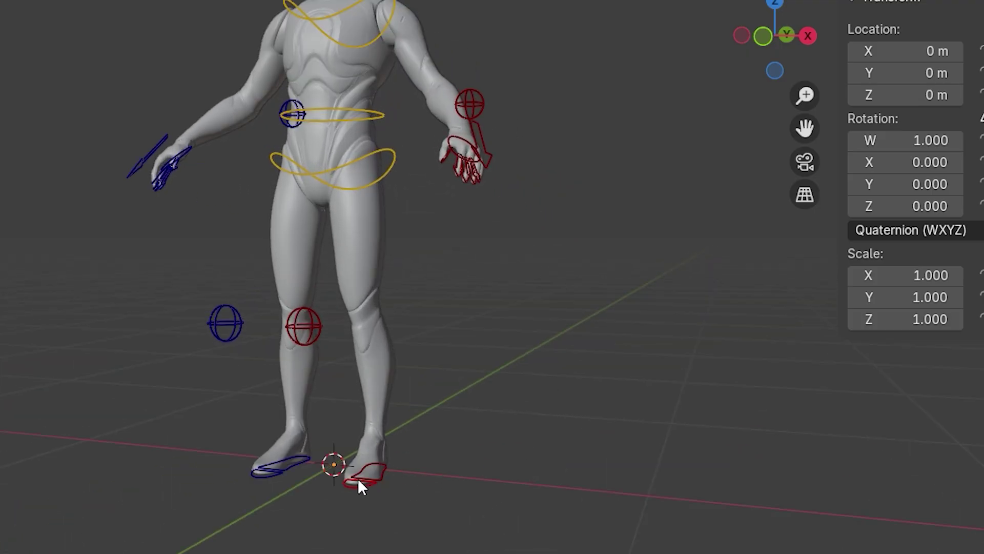
pyautogui.click(358, 480)
pyautogui.press('g')
pyautogui.press('y')
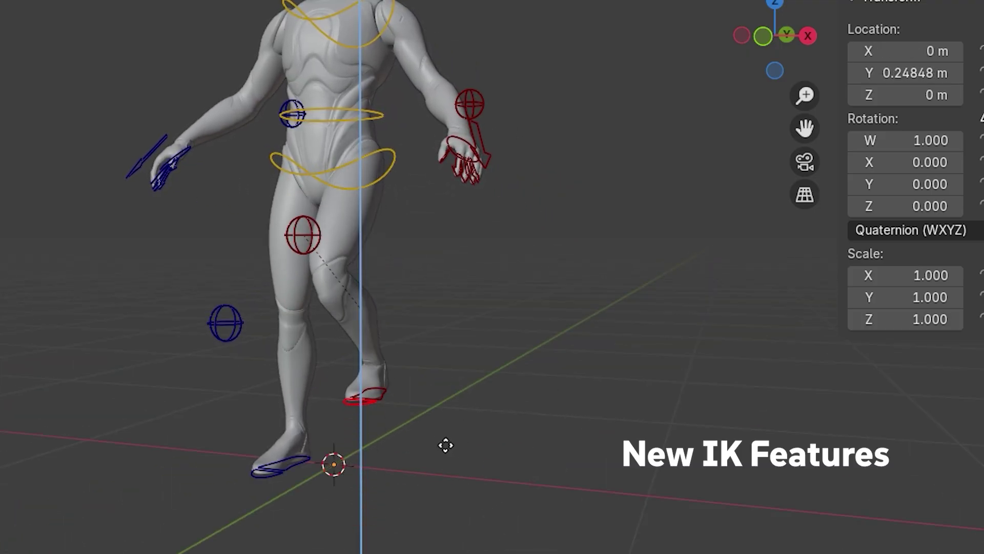
pyautogui.rightClick(444, 477)
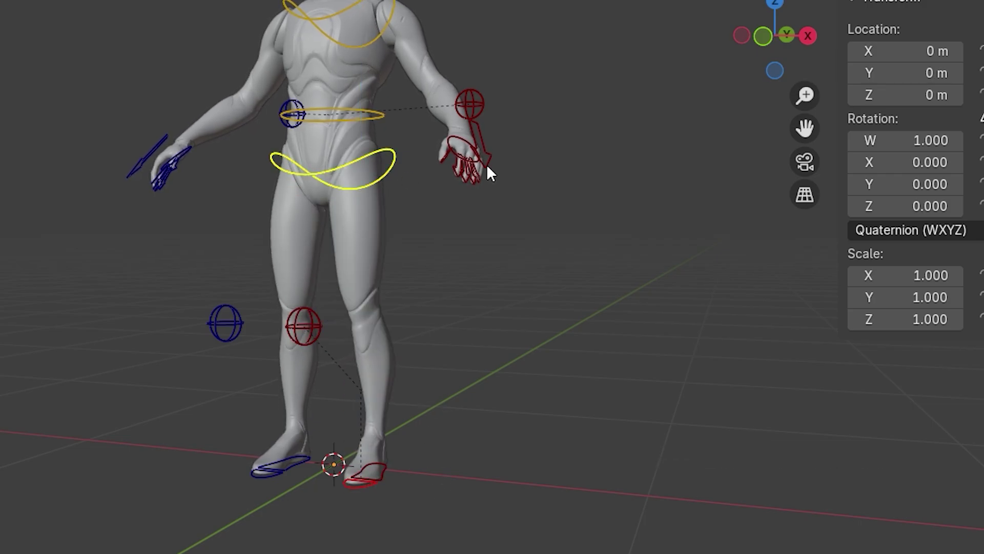
# Try moving the pelvis control up and down along global Z with the feet planted
pyautogui.keyDown('shift'); pyautogui.moveTo(487, 164); pyautogui.dragTo(586, 301, button='middle'); pyautogui.keyUp('shift')
pyautogui.press('g')
pyautogui.press('z')
pyautogui.rightClick(573, 480)
pyautogui.keyDown('shift'); pyautogui.moveTo(573, 480); pyautogui.dragTo(552, 393, button='middle'); pyautogui.keyUp('shift')
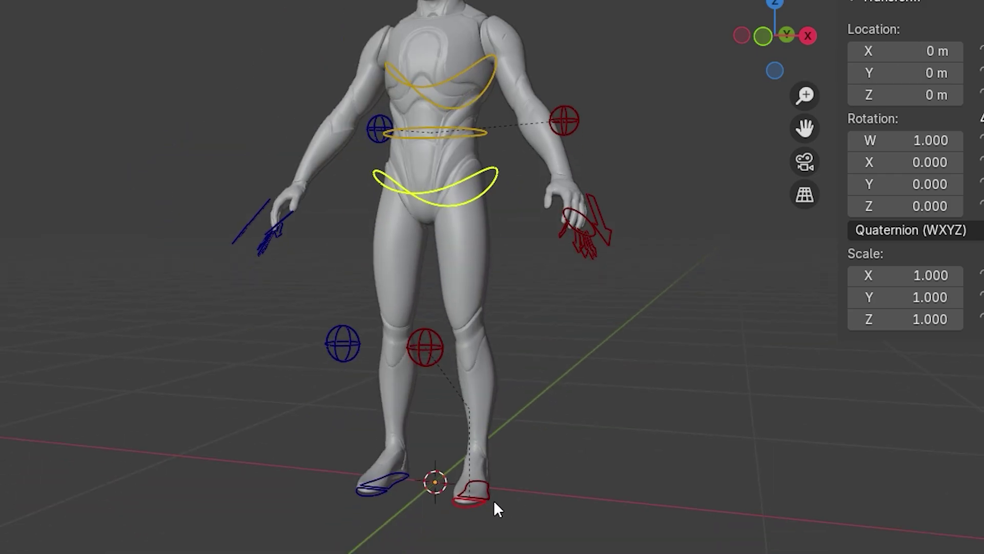
pyautogui.press('g')
pyautogui.press('z')
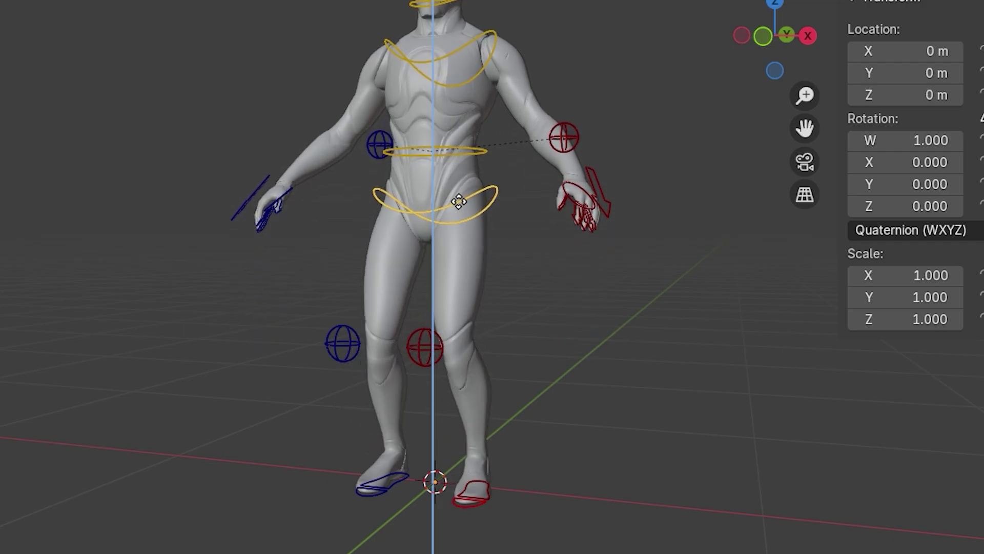
pyautogui.rightClick(469, 201)
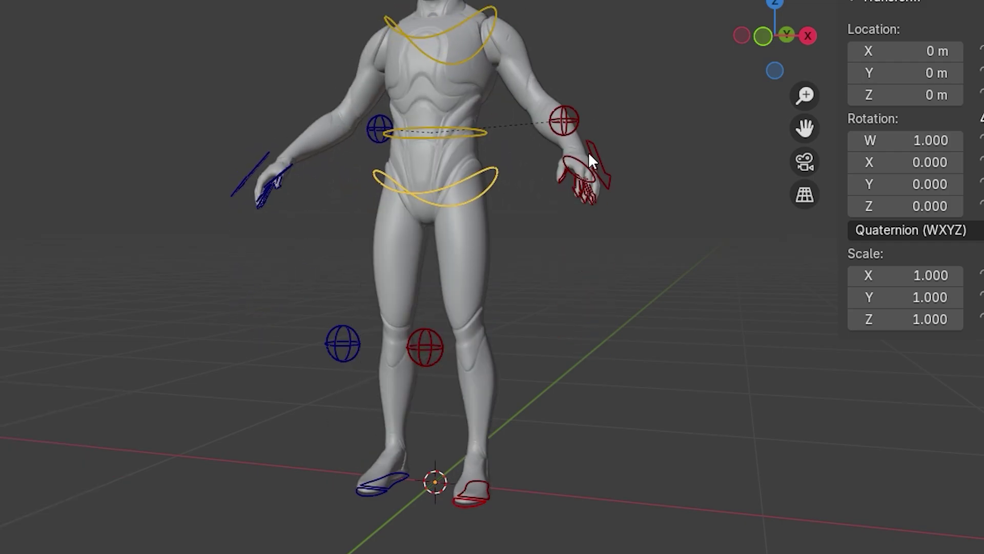
# Move the left hand IK control in front of the torso and rotate it freely
pyautogui.click(573, 154)
pyautogui.press('g')
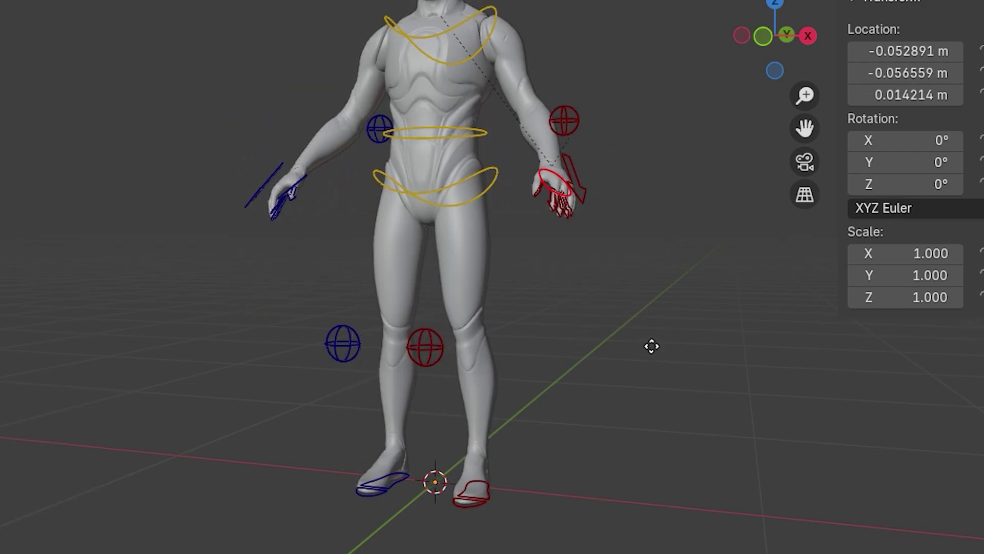
pyautogui.click(650, 219)
pyautogui.moveTo(650, 220); pyautogui.dragTo(536, 218, button='middle')
pyautogui.press('g')
pyautogui.click(544, 204)
pyautogui.press('r')
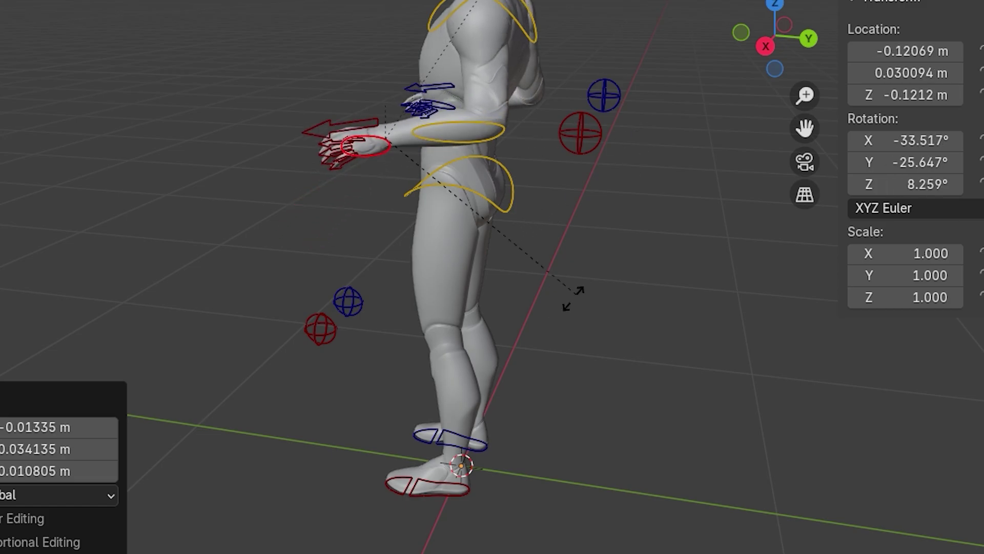
pyautogui.click(556, 305)
# Rotate the left hand IK control about -117° around its local Z axis
pyautogui.press('g')
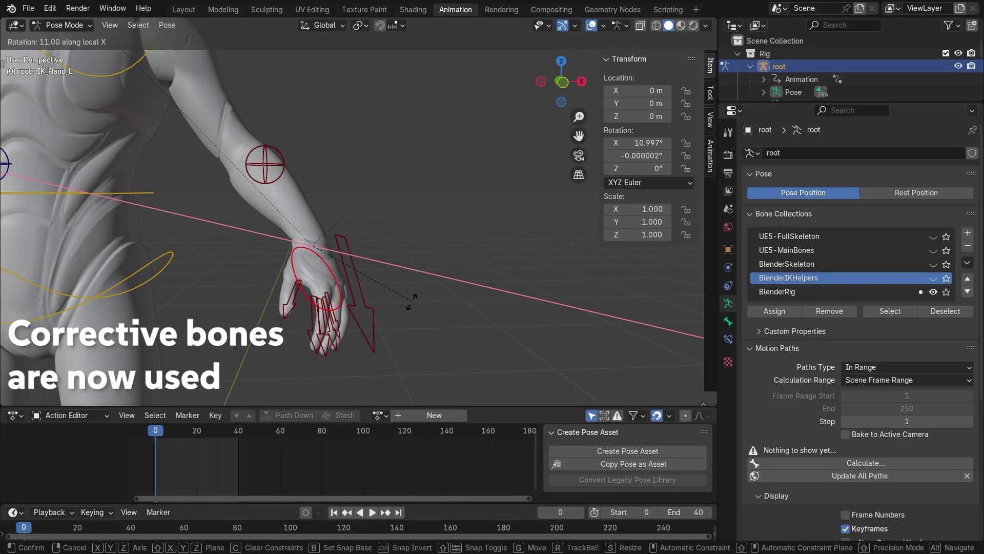
pyautogui.press('z')
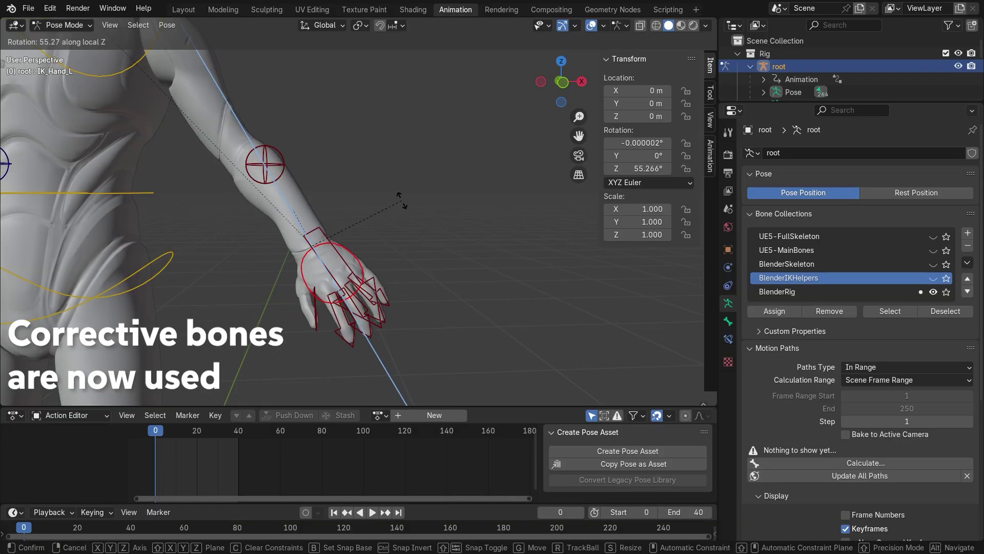
pyautogui.click(220, 305)
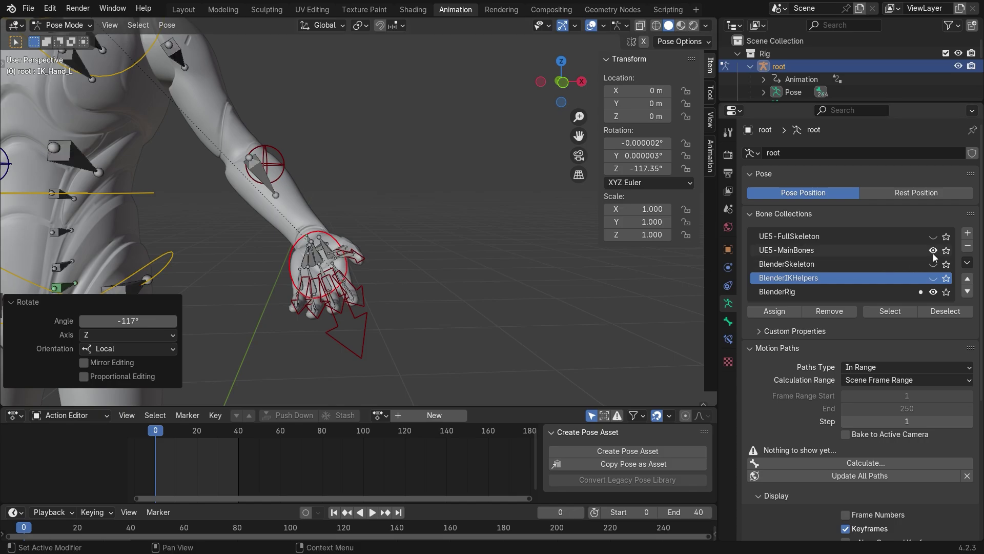
# Show the UE5-FullSkeleton bone collection and rotate the left hand IK control around its local Z axis
pyautogui.click(934, 236)
pyautogui.press('r')
pyautogui.press('z')
pyautogui.press('z')
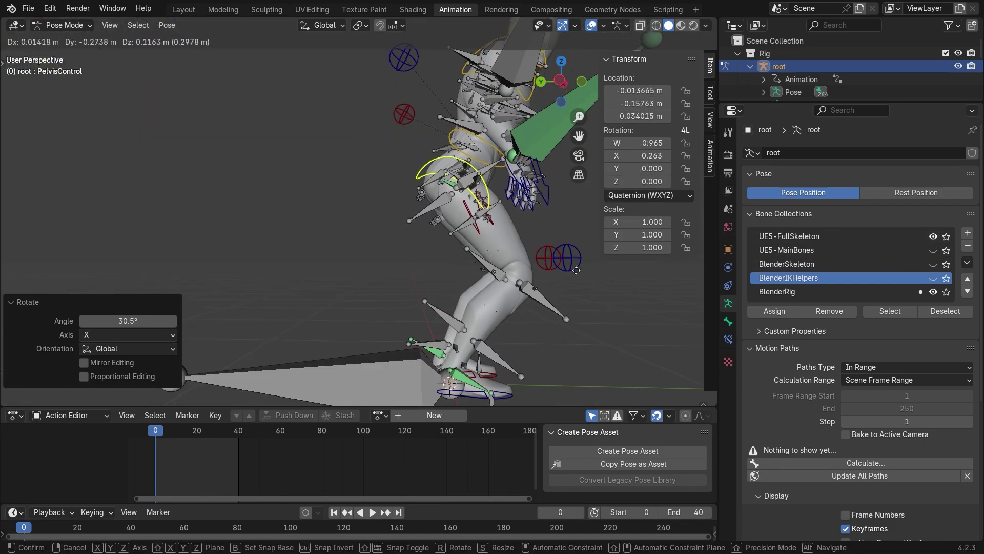
# Move the pelvis control about 0.23 m forward, mostly along negative Y, and reset the transforms of all bones
pyautogui.click(566, 286)
pyautogui.moveTo(566, 285); pyautogui.dragTo(431, 259, button='middle')
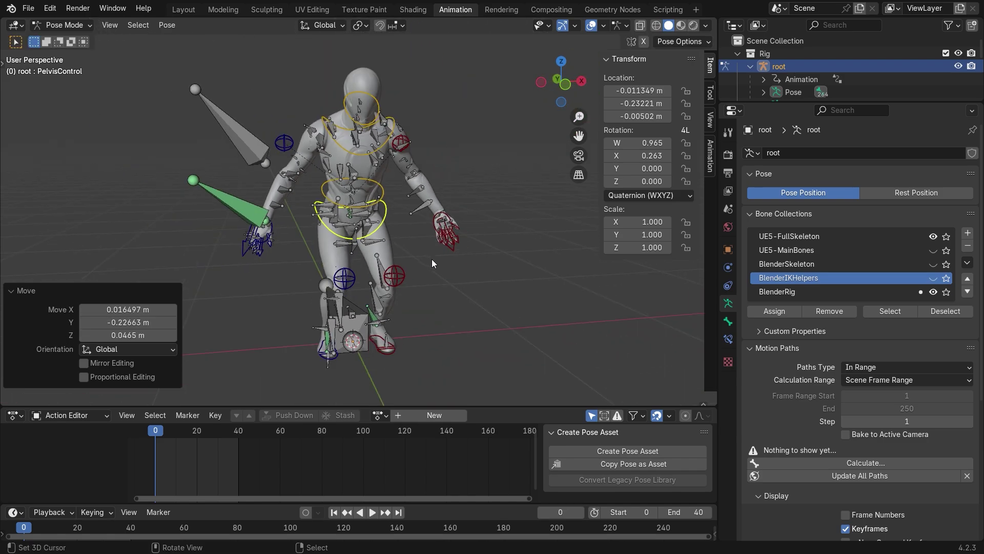
pyautogui.press('a')
pyautogui.press('F3')
pyautogui.click(492, 282)
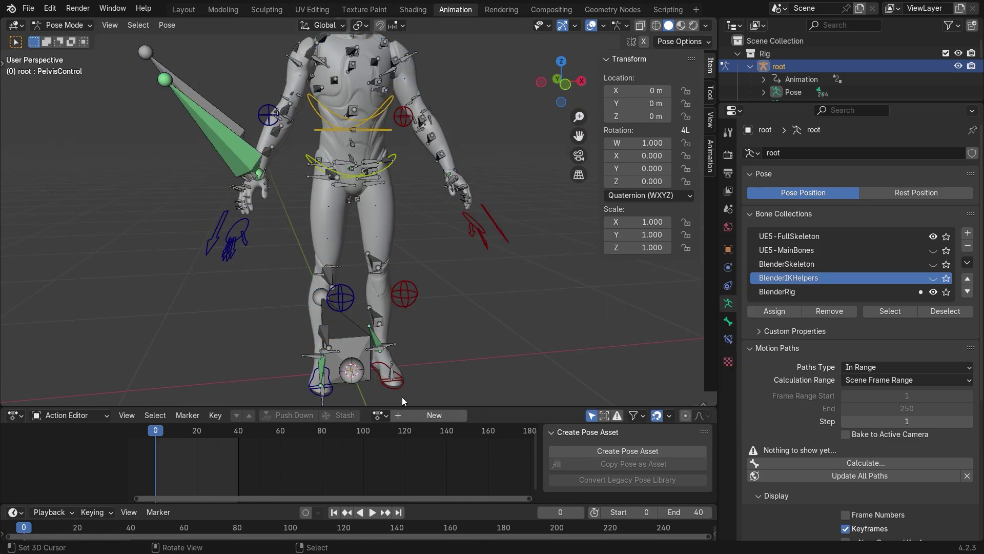
# Rotate the left foot IK control about 45.9° around global Z and move it outward along global X
pyautogui.press('r')
pyautogui.press('z')
pyautogui.click(469, 334)
pyautogui.press('g')
pyautogui.press('x')
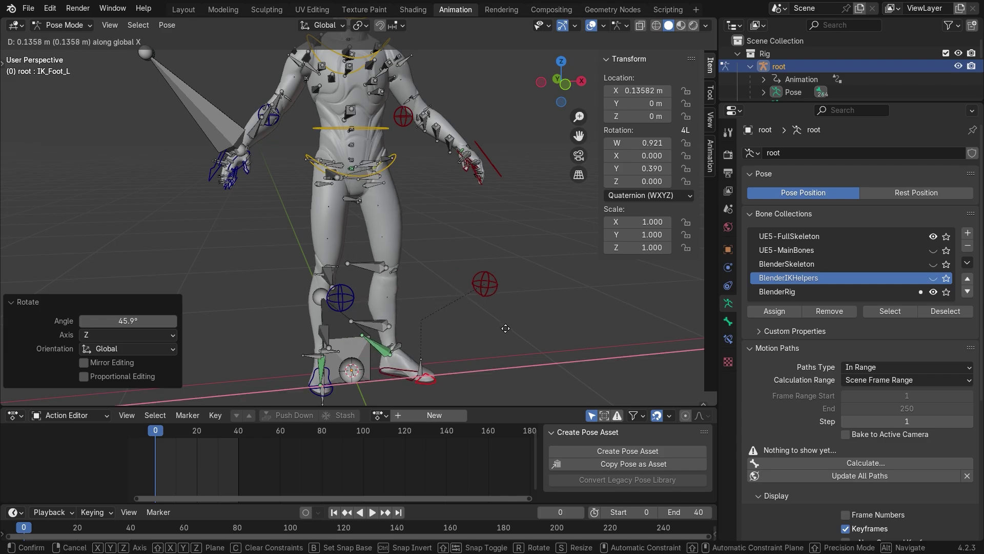
pyautogui.click(516, 327)
pyautogui.moveTo(516, 327); pyautogui.dragTo(449, 290, button='middle')
pyautogui.scroll(5, 433, 254)
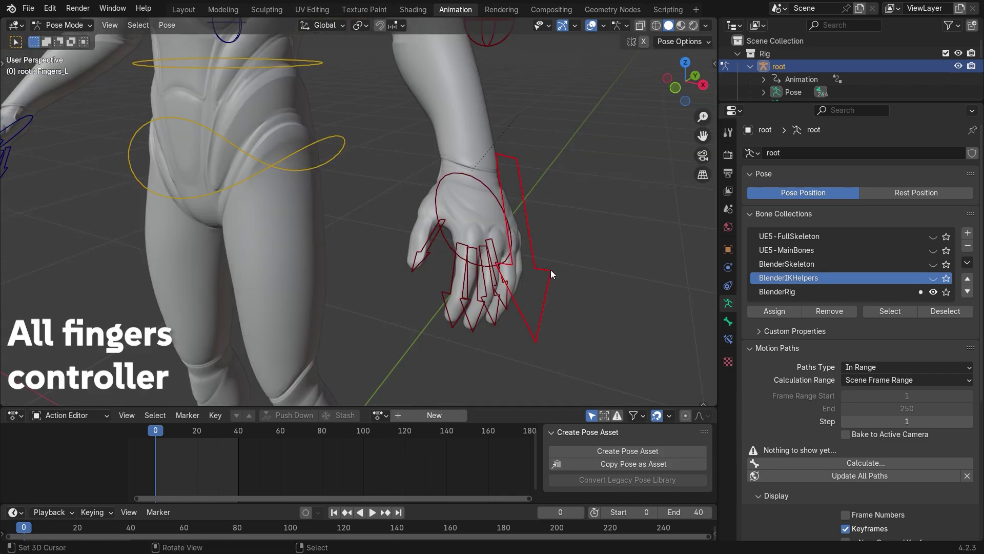
# Try curling all left-hand fingers by scaling down the Fingers_L controller
pyautogui.press('s')
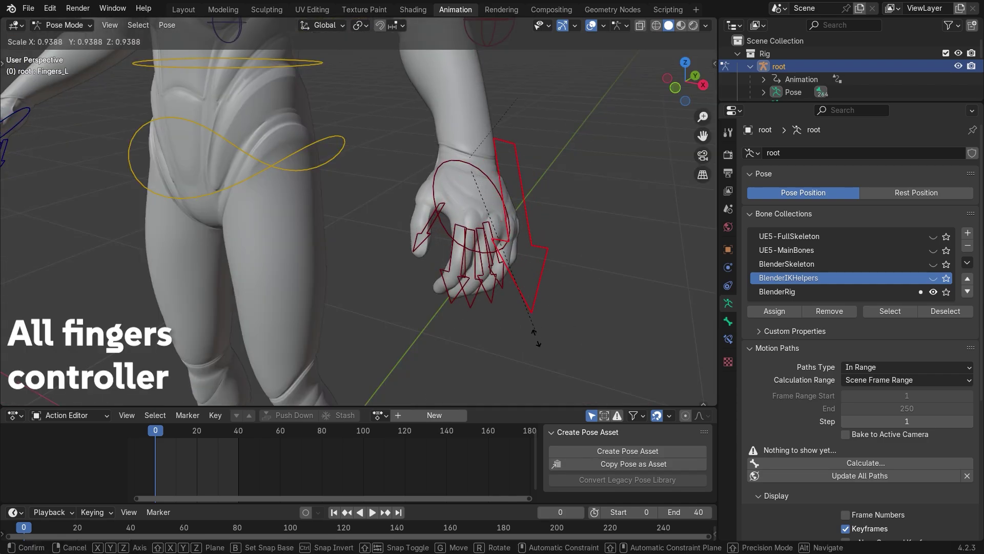
pyautogui.rightClick(508, 293)
# Close the right hand into a fist by scaling the Fingers_R controller to about 0.53
pyautogui.keyDown('shift'); pyautogui.moveTo(235, 229); pyautogui.dragTo(429, 199, button='middle'); pyautogui.keyUp('shift')
pyautogui.click(273, 186)
pyautogui.moveTo(273, 186); pyautogui.dragTo(378, 292, button='middle')
pyautogui.press('s')
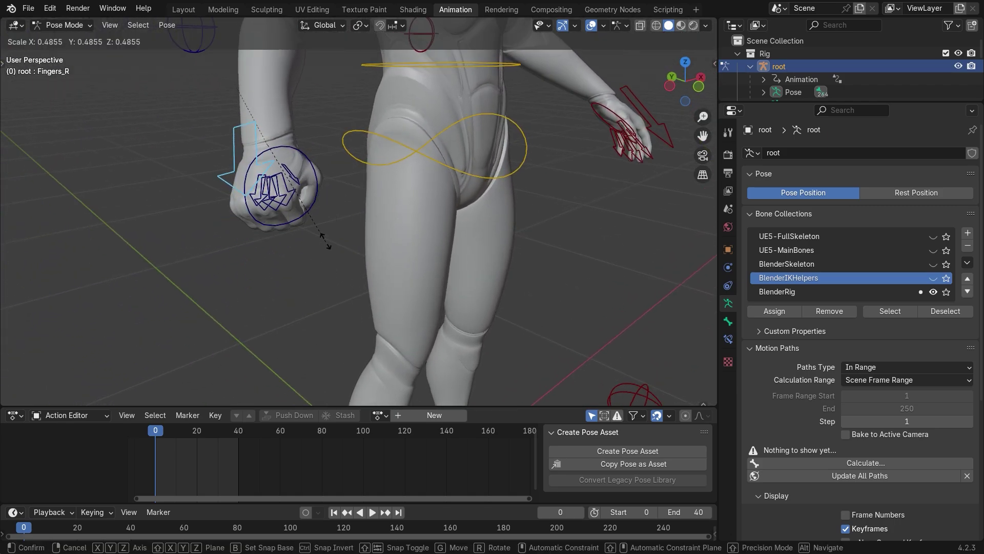
pyautogui.rightClick(271, 263)
pyautogui.press('s')
pyautogui.click(306, 231)
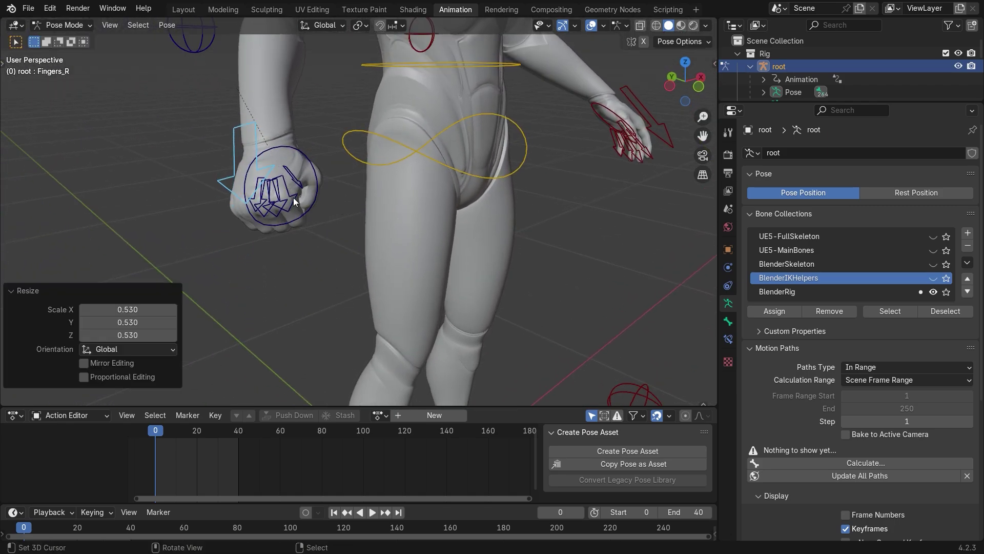
# Straighten the right index finger by scaling up its own controller, and scale the Middle_R finger controller
pyautogui.click(296, 202)
pyautogui.press('s')
pyautogui.press('Return')
pyautogui.click(277, 205)
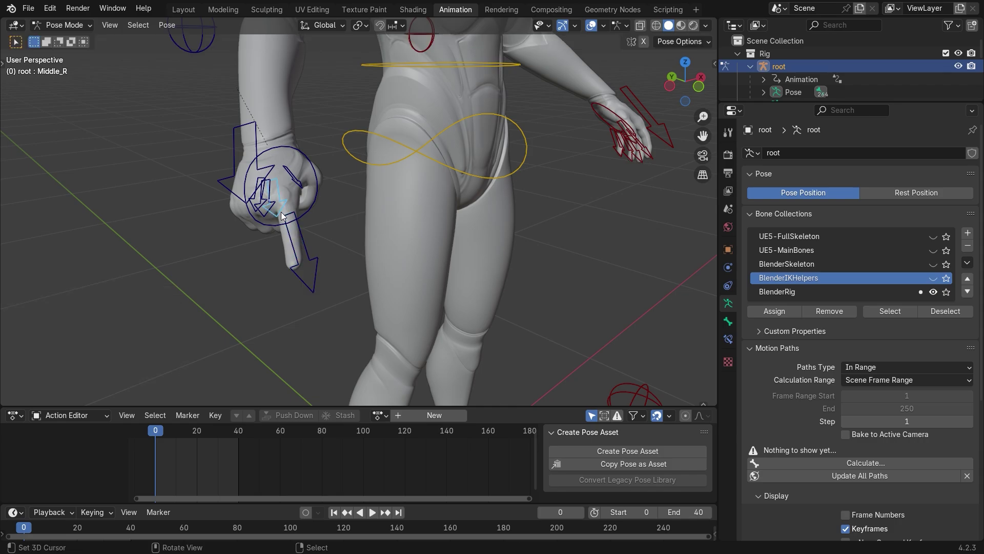
pyautogui.press('s')
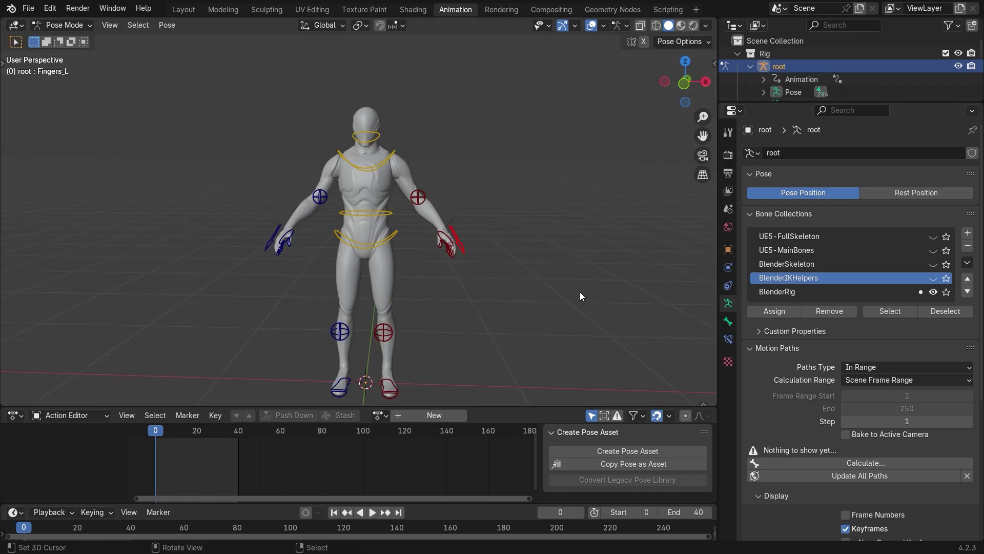
# Try raising the left foot IK control along global Z from the rest pose
pyautogui.moveTo(580, 292); pyautogui.dragTo(458, 220, button='middle')
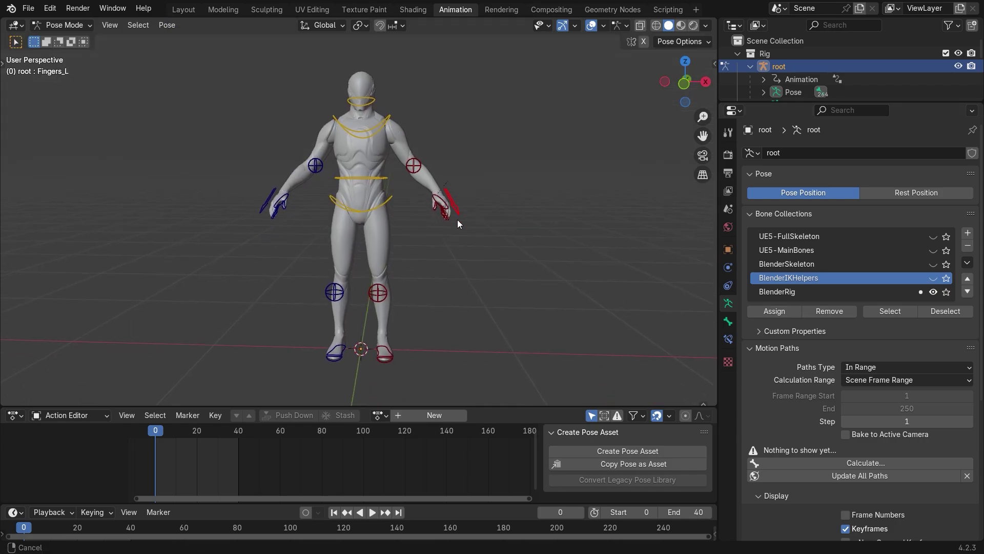
pyautogui.click(390, 363)
pyautogui.press('g')
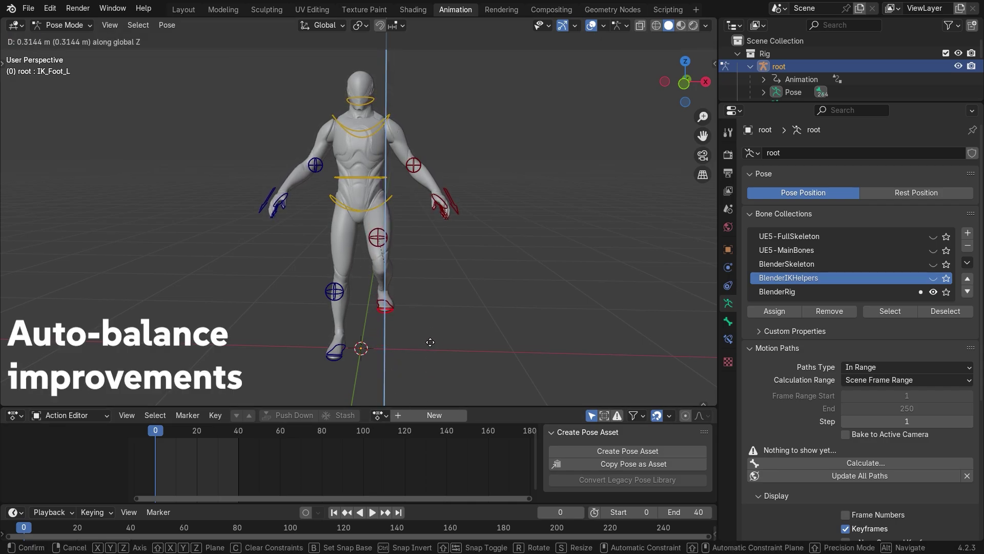
pyautogui.click(430, 358)
# Move the left foot IK control backward along global Y and rotate IK_Foot_Rotation_L about 29.8° around global X
pyautogui.moveTo(448, 307); pyautogui.dragTo(358, 313, button='middle')
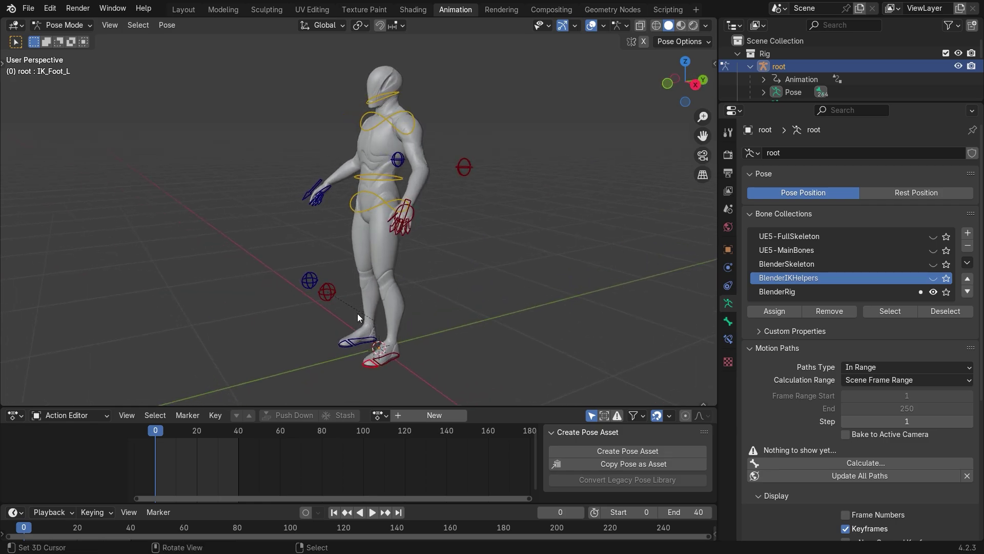
pyautogui.press('y')
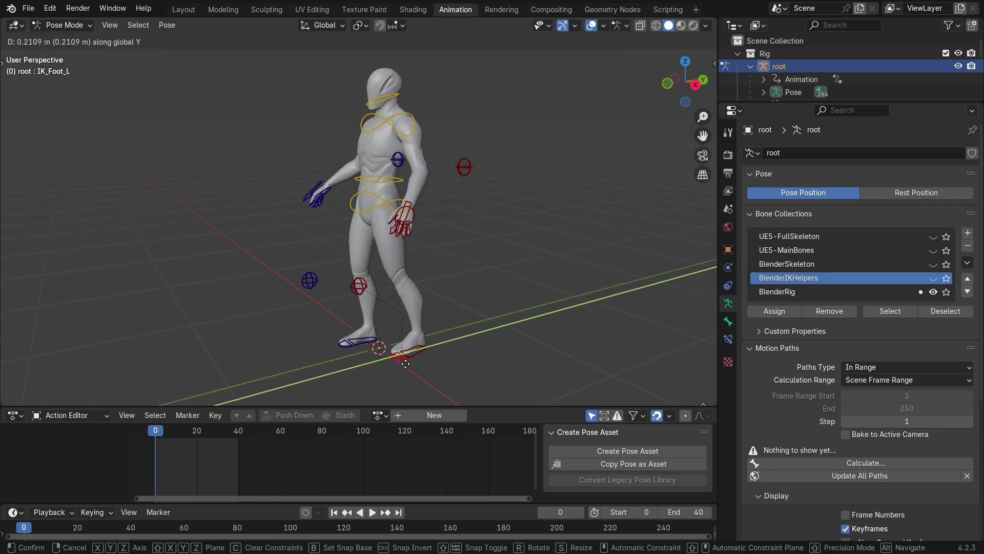
pyautogui.click(418, 363)
pyautogui.click(441, 351)
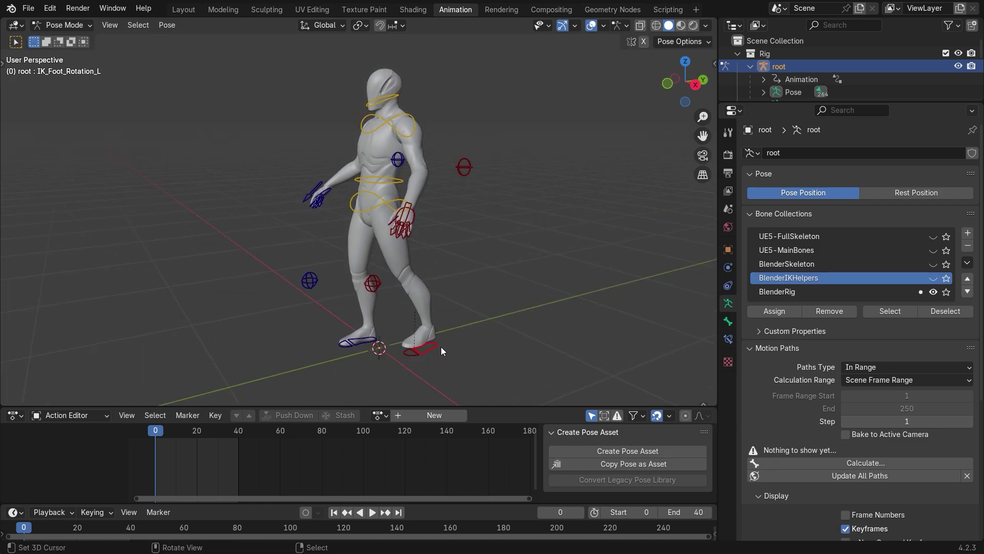
pyautogui.click(505, 294)
# Swing the arms by moving the left hand IK control about 0.38 m backward and the right one slightly forward
pyautogui.moveTo(505, 294); pyautogui.dragTo(411, 225, button='middle')
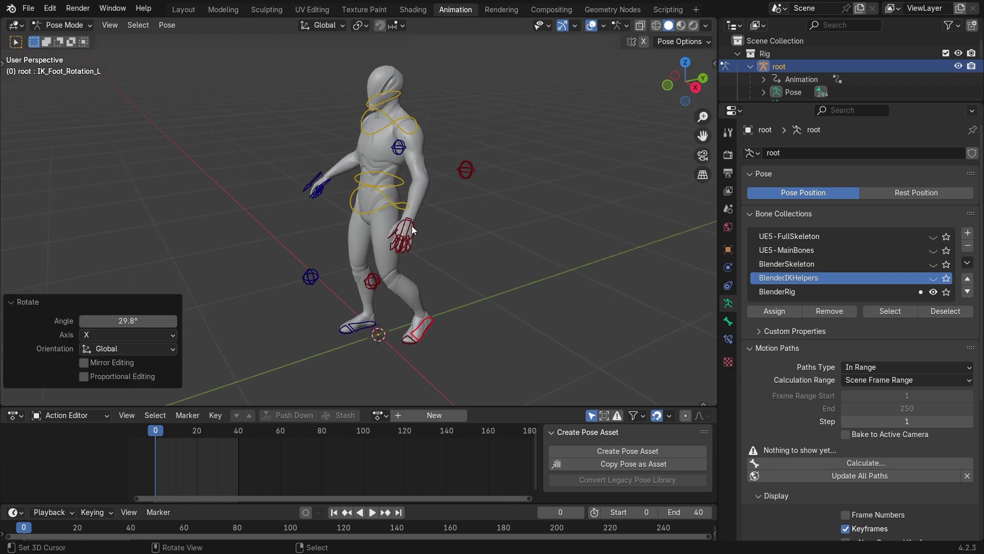
pyautogui.click(320, 190)
pyautogui.press('g')
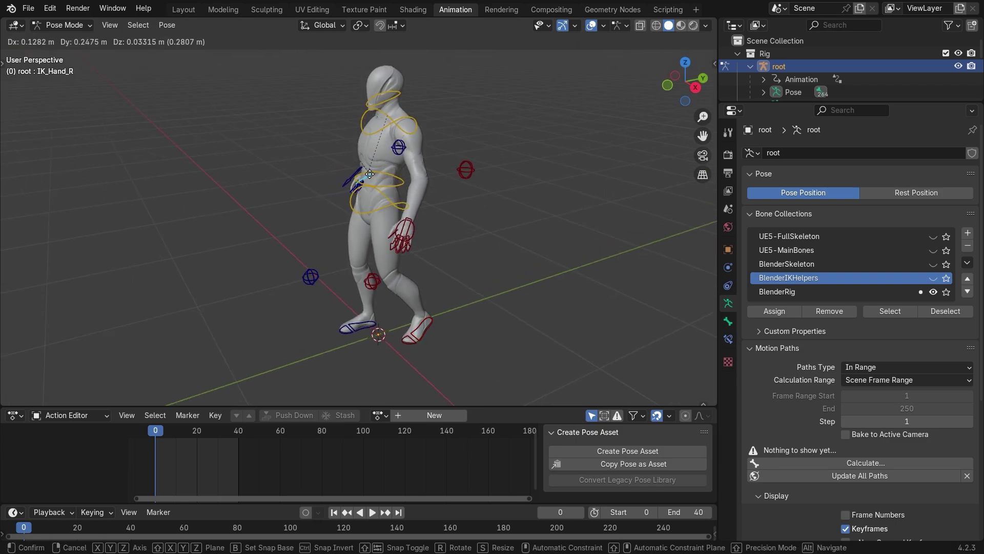
pyautogui.click(326, 181)
pyautogui.click(397, 228)
pyautogui.press('g')
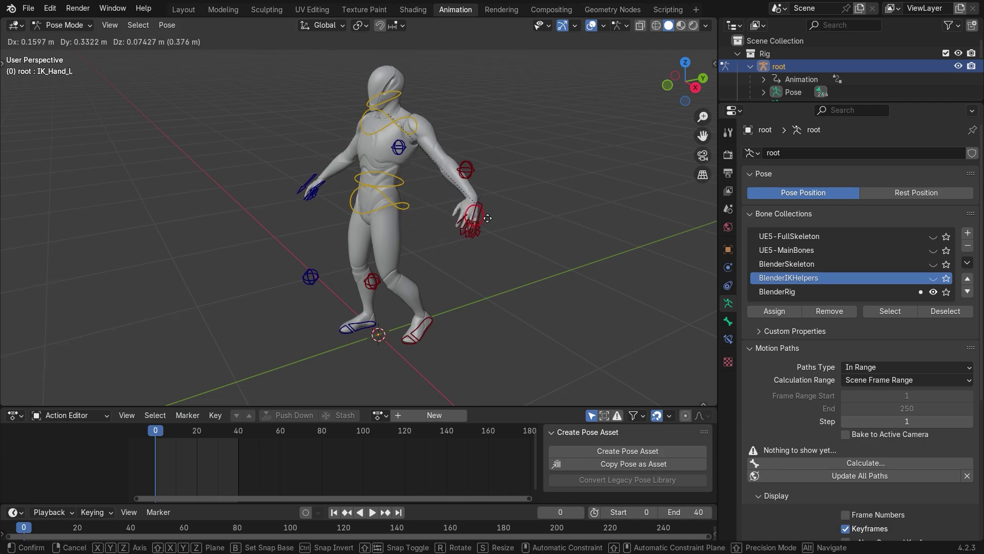
pyautogui.click(488, 217)
pyautogui.click(322, 177)
pyautogui.press('g')
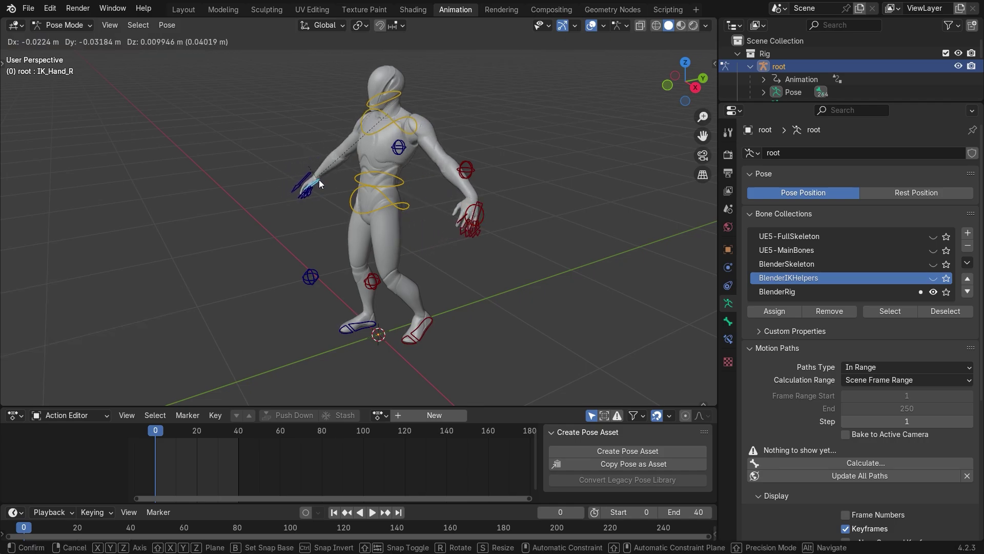
pyautogui.click(319, 180)
# Select all rig bones and reset their transforms to the rest pose
pyautogui.moveTo(319, 180); pyautogui.dragTo(401, 162, button='middle')
pyautogui.press('a')
pyautogui.press('F3')
pyautogui.press('Return')
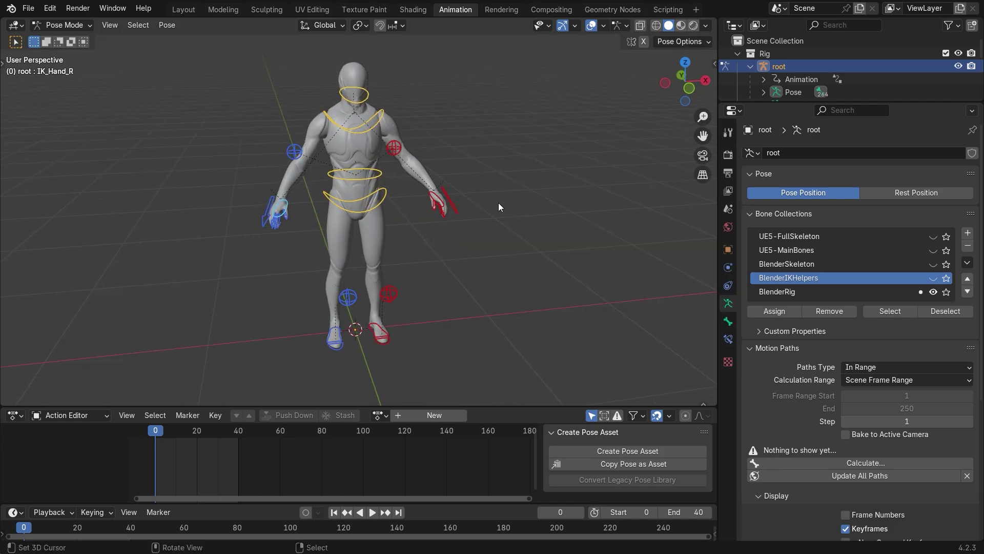
# With X-axis mirroring enabled, move the left foot IK control inward along global X by about 0.073 m
pyautogui.scroll(3, 512, 200)
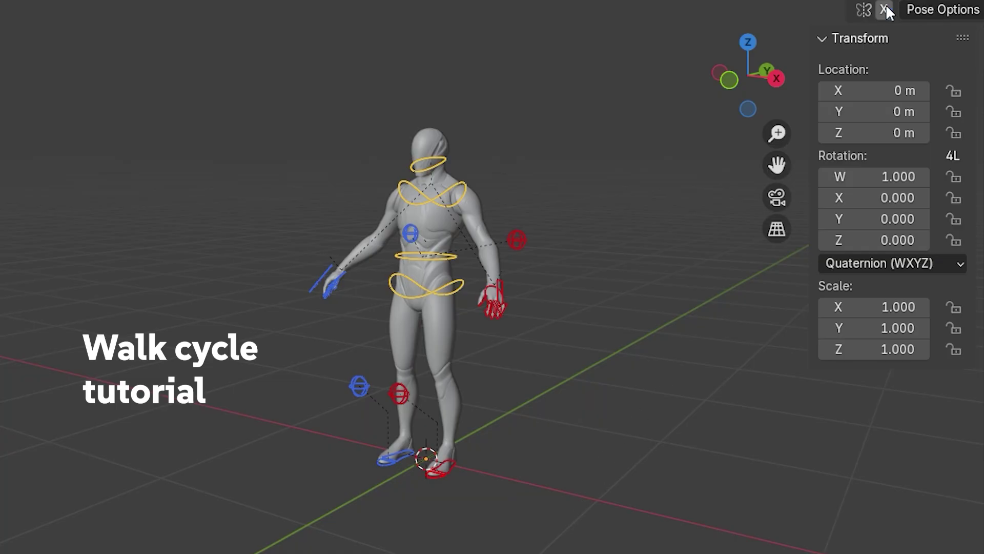
pyautogui.press('KP_1')
pyautogui.scroll(3, 525, 363)
pyautogui.press('g')
pyautogui.press('x')
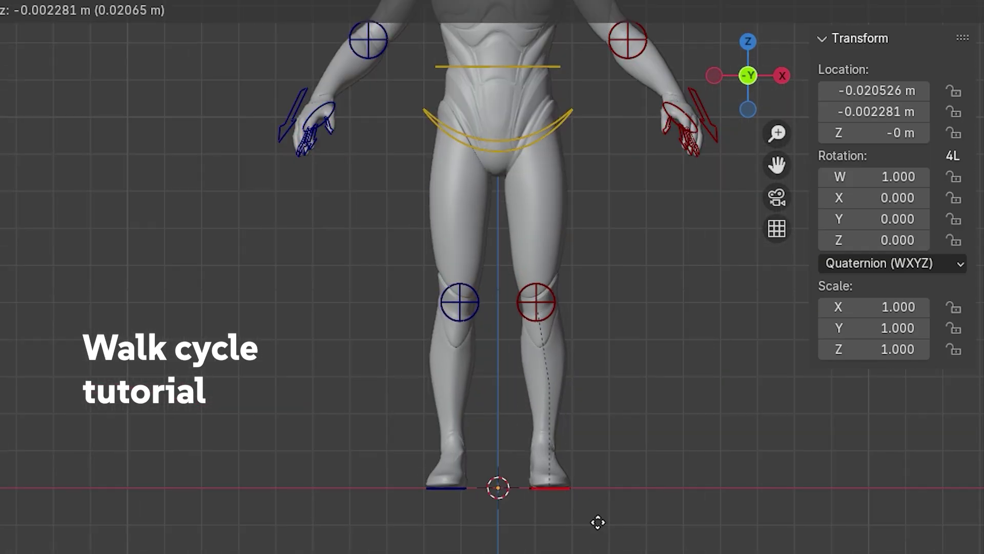
pyautogui.click(582, 499)
# Move the left knee pole control outward along global X by about 0.041 m
pyautogui.click(523, 301)
pyautogui.press('g')
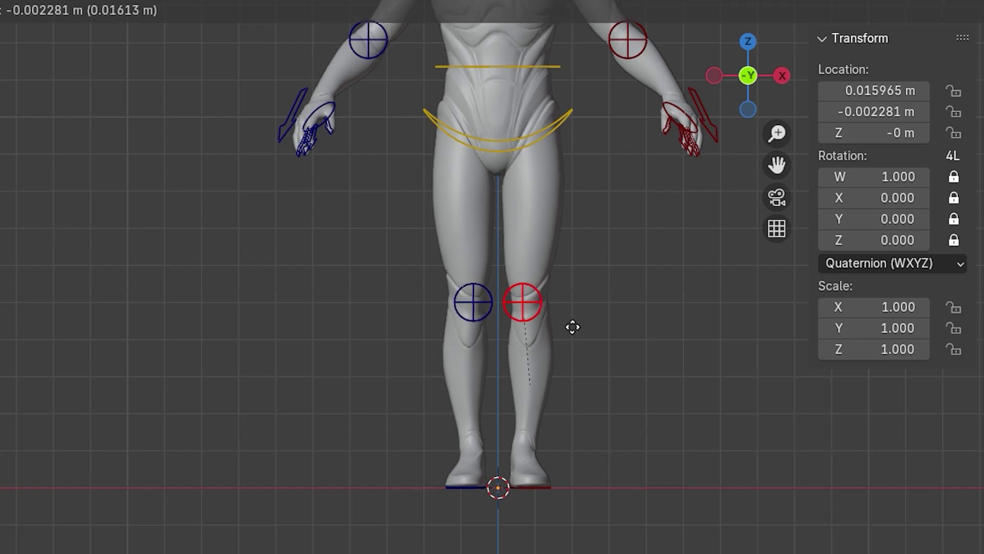
pyautogui.click(581, 327)
# Bring the left hand IK control down and in beside the hip with mirroring, rotating it 29° in the front view
pyautogui.keyDown('shift'); pyautogui.moveTo(546, 199); pyautogui.dragTo(500, 296, button='middle'); pyautogui.keyUp('shift')
pyautogui.keyDown('shift'); pyautogui.moveTo(454, 244); pyautogui.dragTo(428, 378, button='middle'); pyautogui.keyUp('shift')
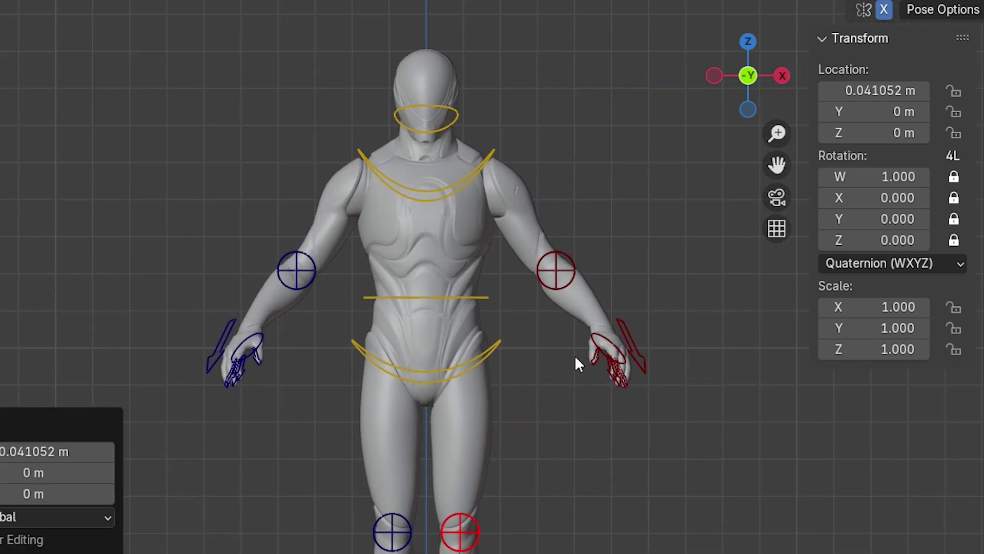
pyautogui.click(613, 352)
pyautogui.press('g')
pyautogui.click(580, 410)
pyautogui.press('r')
pyautogui.click(591, 449)
pyautogui.press('g')
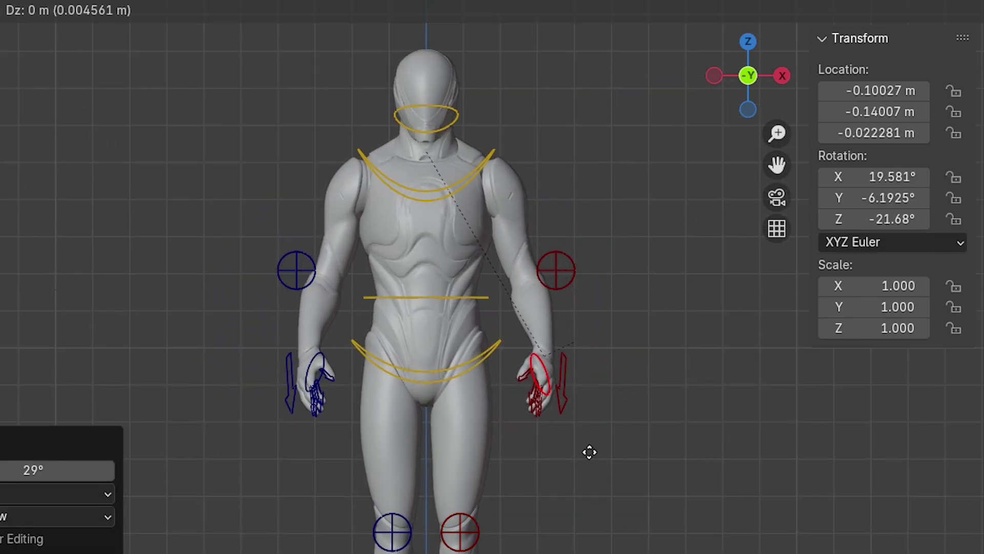
pyautogui.click(582, 453)
# In the side view, move the left hand IK control forward and down and rotate it so the arms hang relaxed
pyautogui.moveTo(577, 364); pyautogui.dragTo(408, 376, button='middle')
pyautogui.press('KP_3')
pyautogui.press('g')
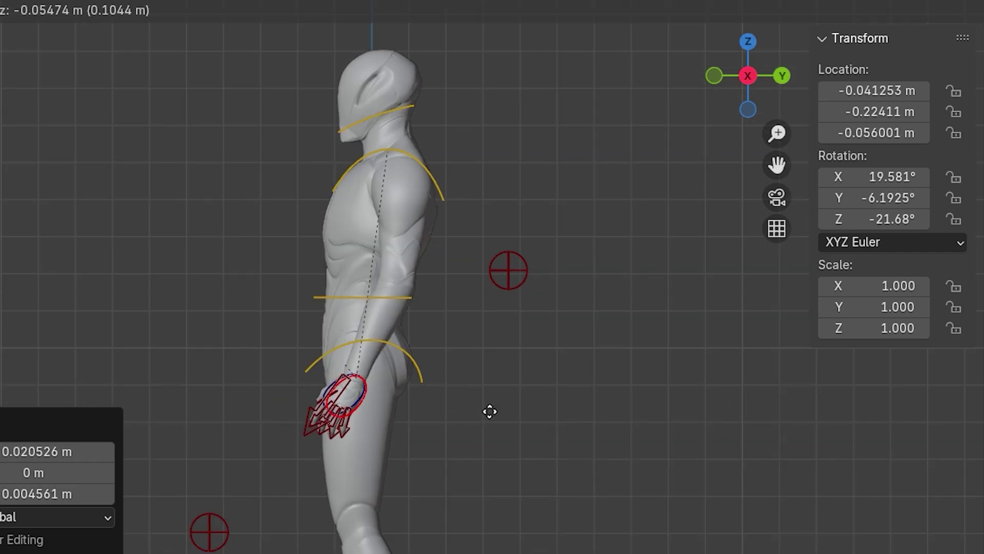
pyautogui.click(490, 406)
pyautogui.press('r')
pyautogui.click(529, 359)
pyautogui.press('g')
pyautogui.click(534, 359)
# Reposition the left elbow pole control outward with mirroring and insert a keyframe for the pose at frame 0
pyautogui.press('KP_1')
pyautogui.moveTo(536, 359); pyautogui.dragTo(543, 377, button='middle')
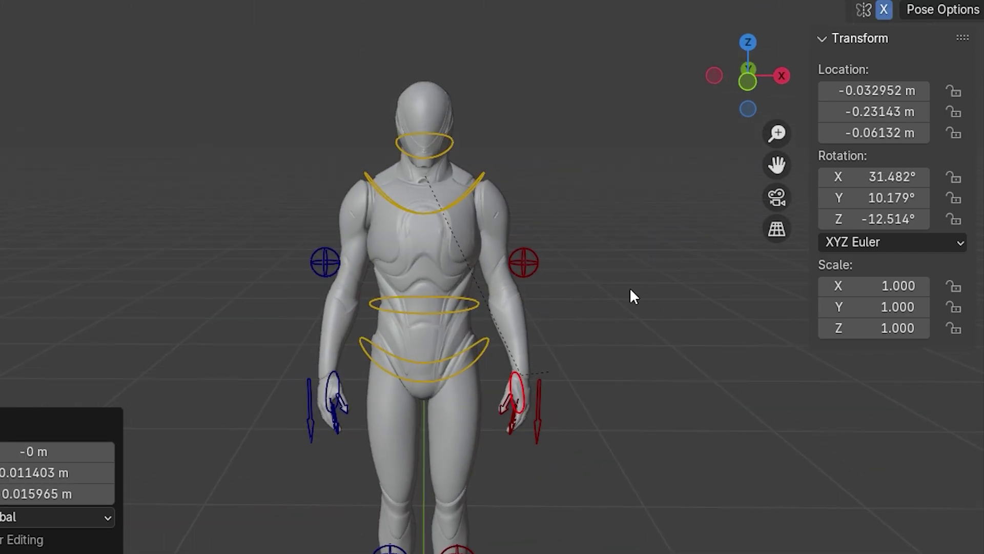
pyautogui.click(540, 263)
pyautogui.press('g')
pyautogui.click(559, 267)
pyautogui.moveTo(557, 269); pyautogui.dragTo(588, 393, button='middle')
pyautogui.press('i')
# Lean the torso slightly forward in the side view, rotating the pelvis control to a quaternion X of 0.068
pyautogui.moveTo(404, 373); pyautogui.dragTo(626, 340, button='middle')
pyautogui.click(436, 333)
pyautogui.press('KP_3')
pyautogui.press('r')
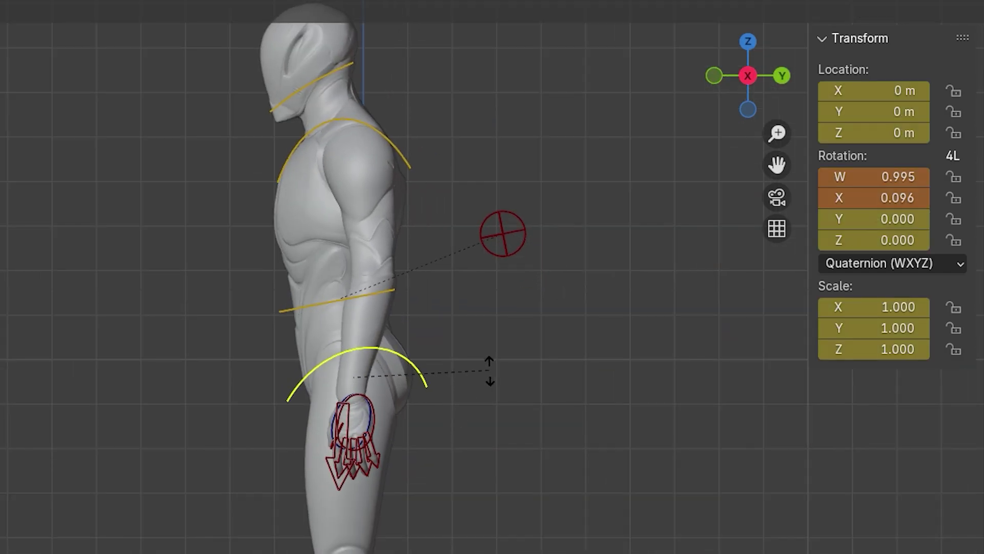
pyautogui.click(483, 378)
pyautogui.keyDown('shift'); pyautogui.moveTo(511, 190); pyautogui.dragTo(935, 235, button='middle'); pyautogui.keyUp('shift')
pyautogui.click(420, 303)
pyautogui.press('r')
pyautogui.click(506, 359)
pyautogui.scroll(-5, 497, 365)
pyautogui.click(450, 402)
pyautogui.press('KP_3')
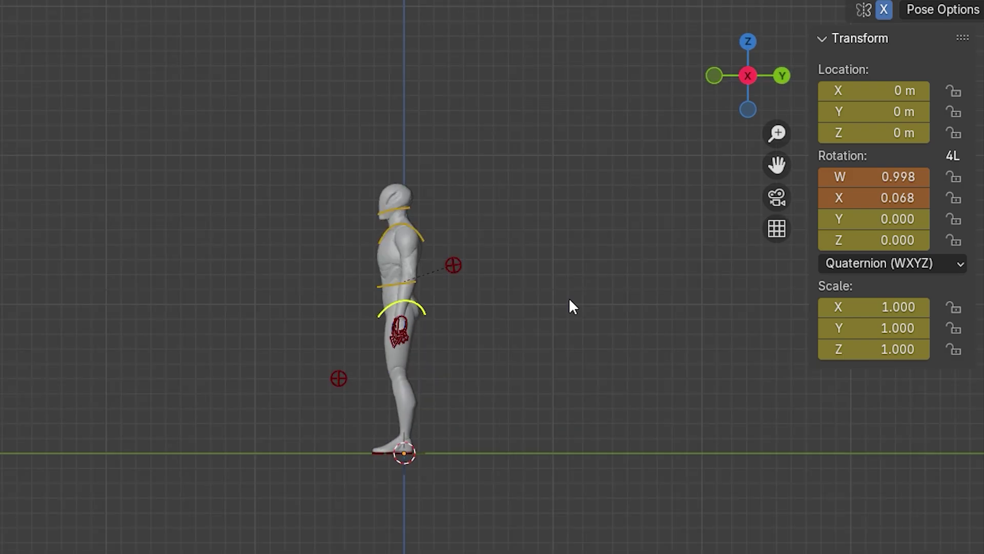
# Turn off X-axis mirroring and move the left foot IK control forward along global Y by about 0.28 m
pyautogui.scroll(2, 568, 298)
pyautogui.click(882, 11)
pyautogui.keyDown('shift'); pyautogui.moveTo(369, 492); pyautogui.dragTo(464, 323, button='middle'); pyautogui.keyUp('shift')
pyautogui.scroll(3, 464, 323)
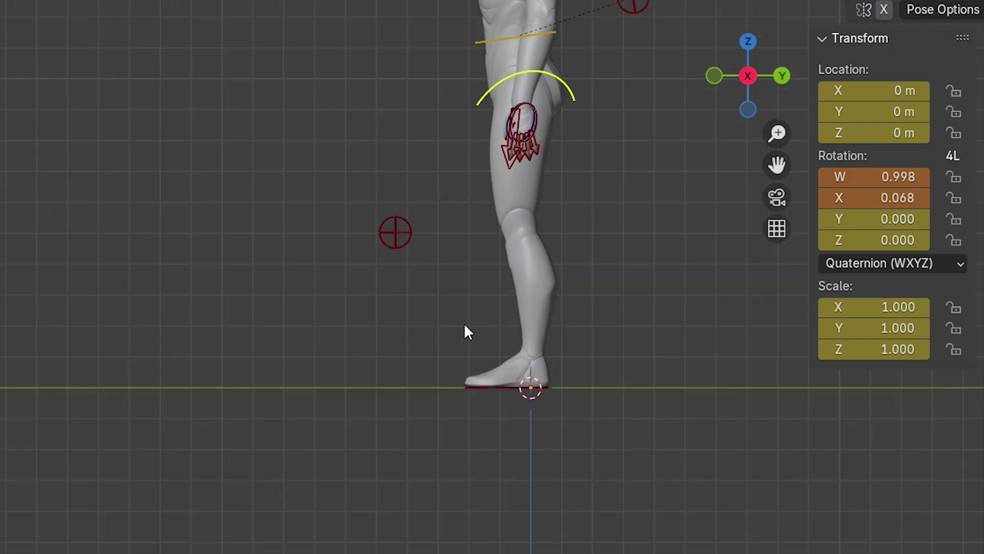
pyautogui.click(483, 403)
pyautogui.keyDown('shift'); pyautogui.moveTo(582, 410); pyautogui.dragTo(505, 494, button='middle'); pyautogui.keyUp('shift')
pyautogui.press('g')
pyautogui.press('y')
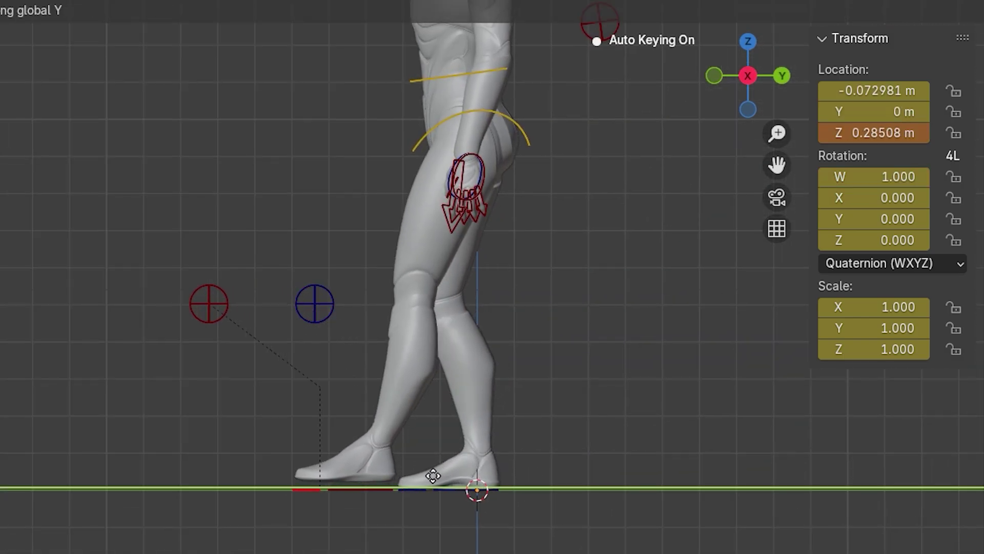
pyautogui.click(434, 476)
# Rotate the left foot IK control -28.8° around global X and raise it about 0.11 m so the heel meets the ground
pyautogui.press('r')
pyautogui.press('x')
pyautogui.click(527, 530)
pyautogui.press('g')
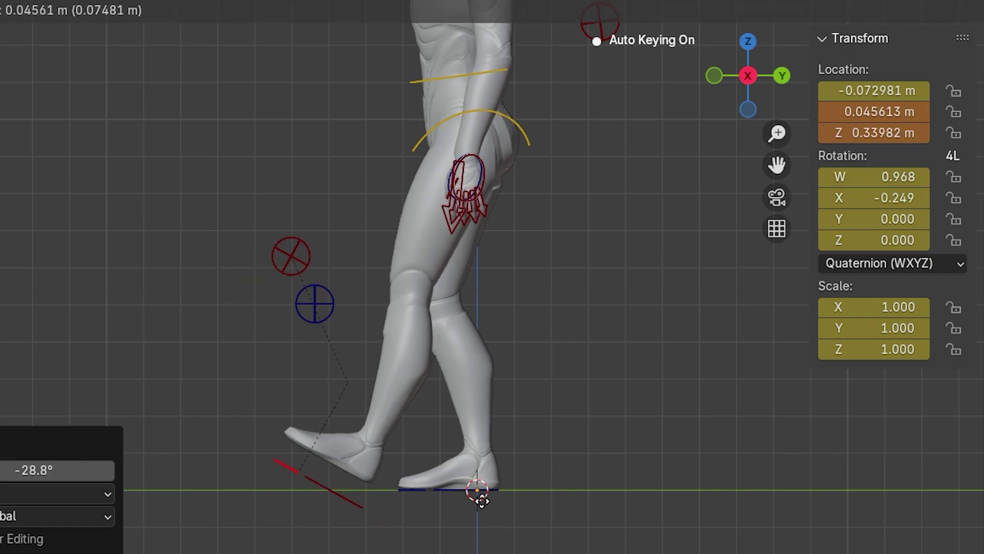
pyautogui.click(482, 481)
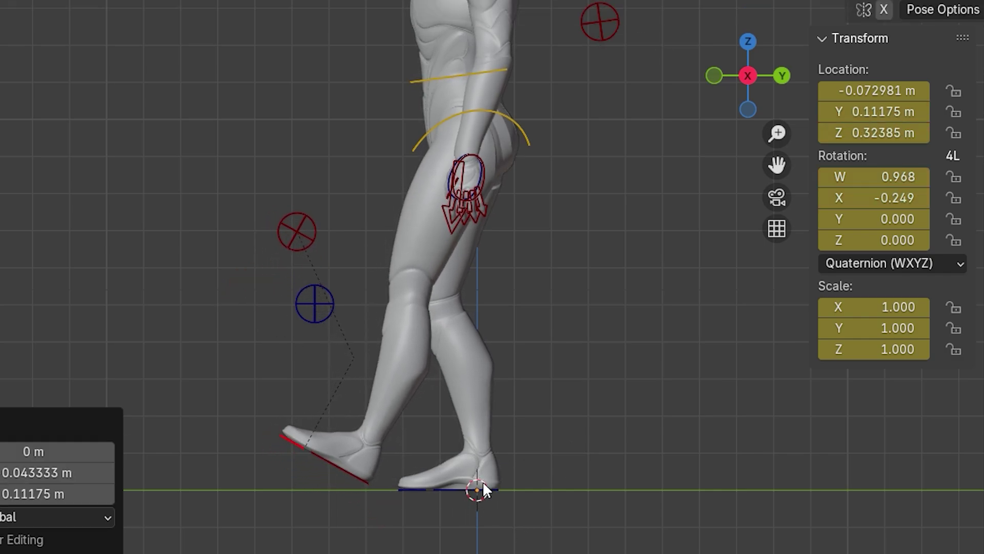
# Move the right foot IK control backward along global Y by about 0.38 m
pyautogui.click(444, 498)
pyautogui.press('g')
pyautogui.press('y')
pyautogui.click(579, 492)
# Rotate the right foot's rotation control to lift the heel while the toes stay on the ground
pyautogui.click(614, 490)
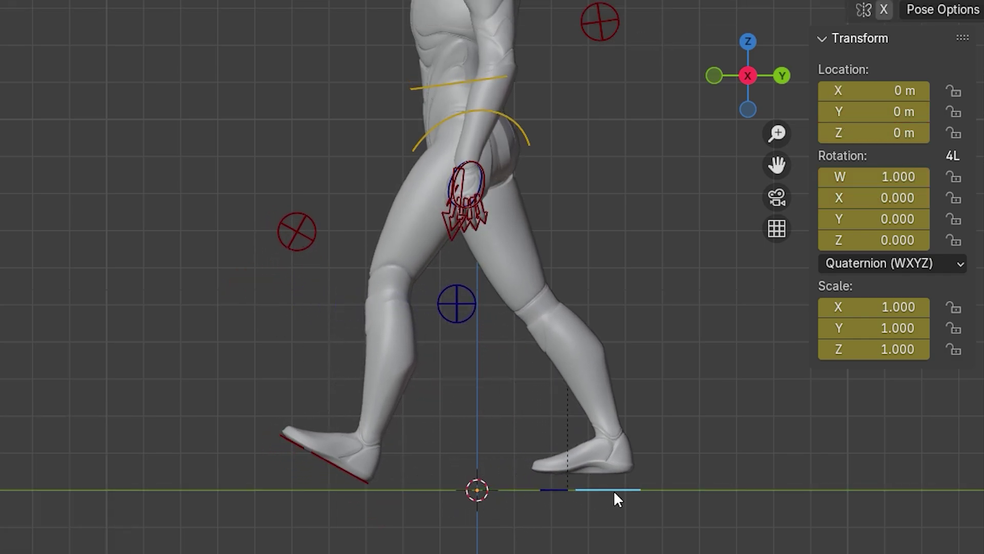
pyautogui.press('r')
pyautogui.click(646, 458)
# Move the right foot IK control another 0.07 m backward along global Y
pyautogui.click(562, 482)
pyautogui.press('g')
pyautogui.press('y')
pyautogui.click(607, 505)
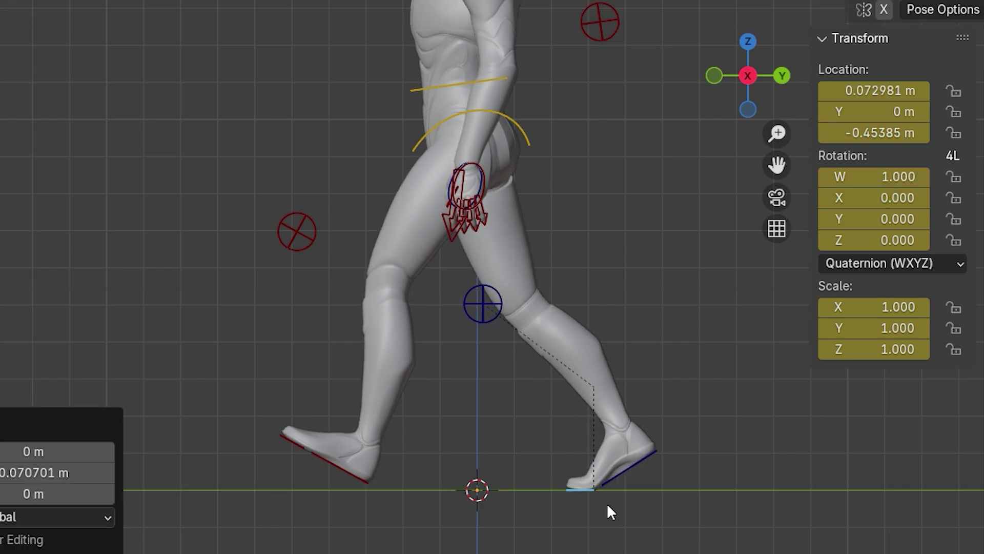
# Nudge the left foot IK control about 0.025 m forward and 0.011 m down
pyautogui.click(281, 442)
pyautogui.press('g')
pyautogui.click(280, 432)
# Select both hand IK controls and shift them together along global Z by about 0.029 m
pyautogui.moveTo(280, 432); pyautogui.dragTo(632, 299, button='middle')
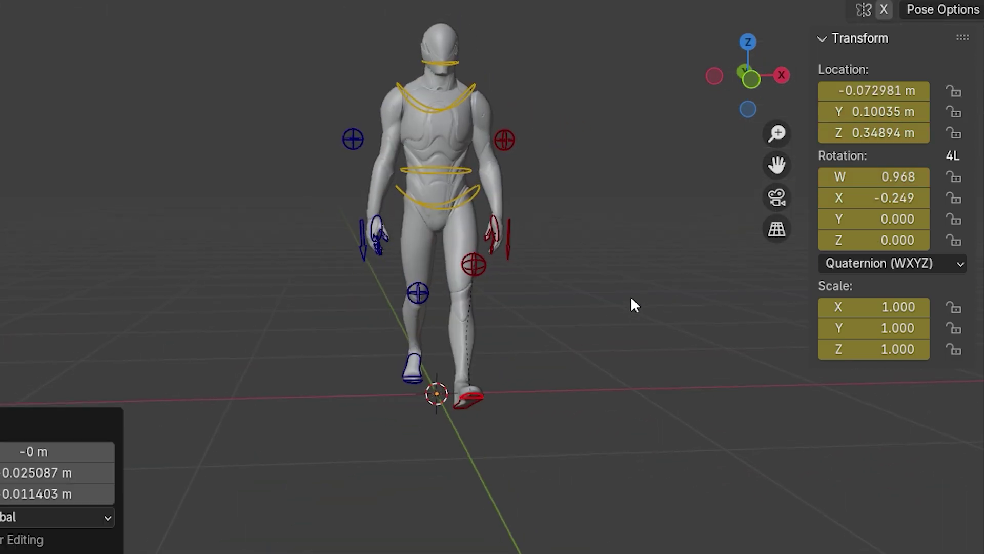
pyautogui.scroll(3, 559, 287)
pyautogui.click(513, 314)
pyautogui.keyDown('shift'); pyautogui.click(306, 328); pyautogui.keyUp('shift')
pyautogui.press('g')
pyautogui.press('z')
pyautogui.click(562, 410)
# Swing the right hand IK control forward and rotate it -27.6°
pyautogui.moveTo(563, 308); pyautogui.dragTo(522, 356, button='middle')
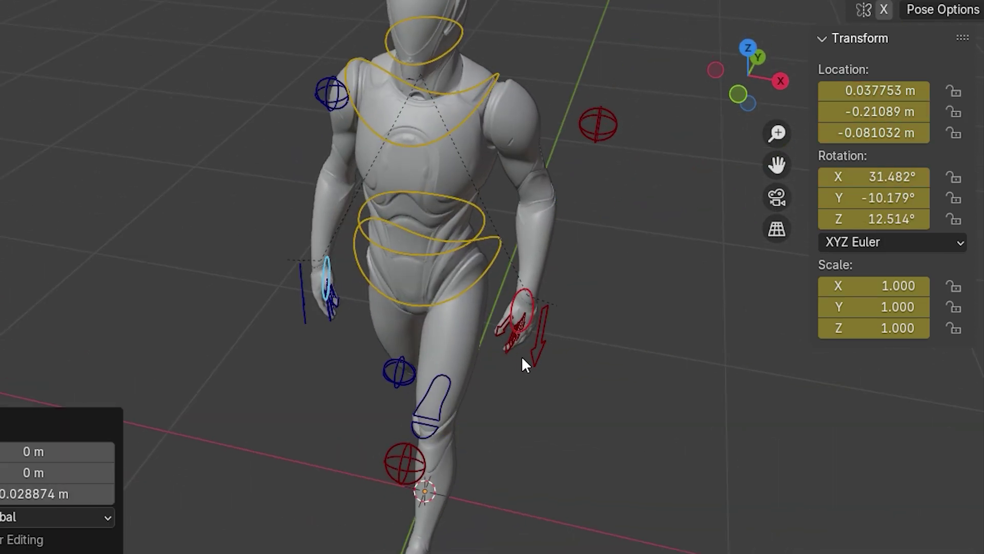
pyautogui.scroll(1, 513, 355)
pyautogui.click(312, 293)
pyautogui.moveTo(433, 355); pyautogui.dragTo(532, 412, button='middle')
pyautogui.press('g')
pyautogui.click(632, 431)
pyautogui.press('r')
pyautogui.click(641, 361)
# Swing the left hand IK control backward behind the hip
pyautogui.moveTo(640, 362); pyautogui.dragTo(384, 356, button='middle')
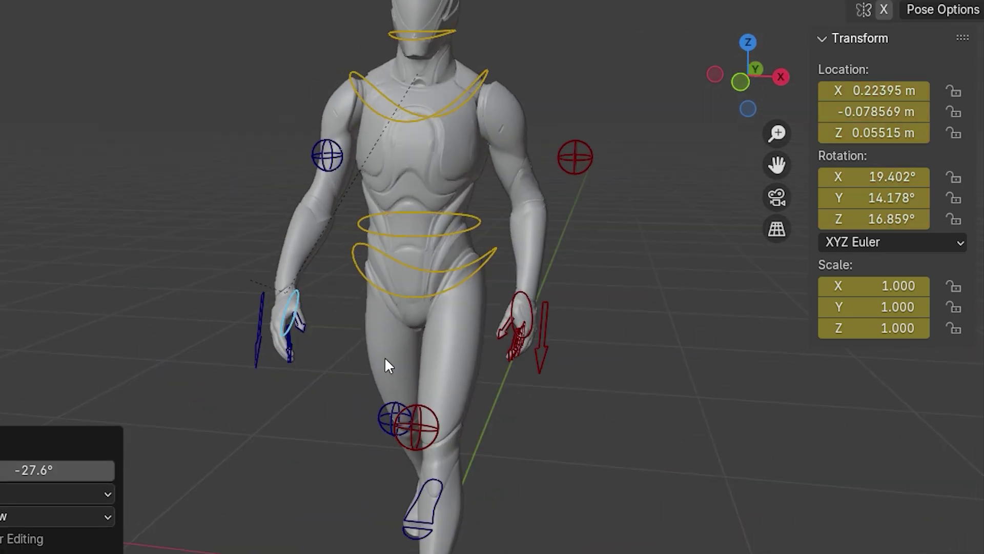
pyautogui.click(436, 354)
pyautogui.press('g')
pyautogui.click(570, 400)
pyautogui.moveTo(577, 292); pyautogui.dragTo(644, 328, button='middle')
pyautogui.press('g')
pyautogui.click(664, 341)
# Reposition the left elbow pole control behind the arm, raising it about 0.15 m and moving it 0.21 m inward
pyautogui.moveTo(636, 256); pyautogui.dragTo(619, 354, button='middle')
pyautogui.click(627, 350)
pyautogui.press('g')
pyautogui.click(656, 256)
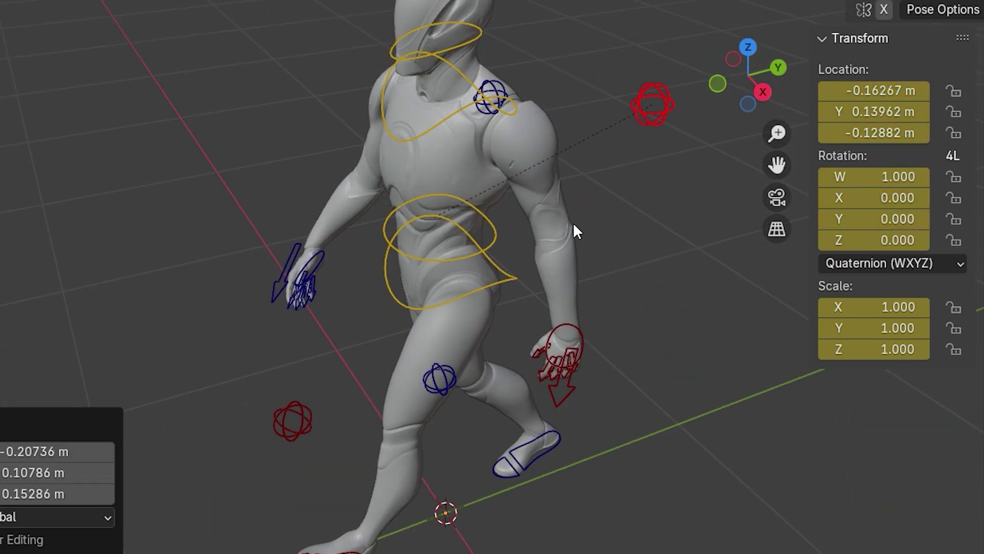
# Fine-tune the left hand IK control's position in the backward arm swing
pyautogui.click(502, 278)
pyautogui.press('g')
pyautogui.moveTo(484, 238); pyautogui.dragTo(446, 333, button='middle')
pyautogui.press('g')
pyautogui.click(539, 325)
pyautogui.press('g')
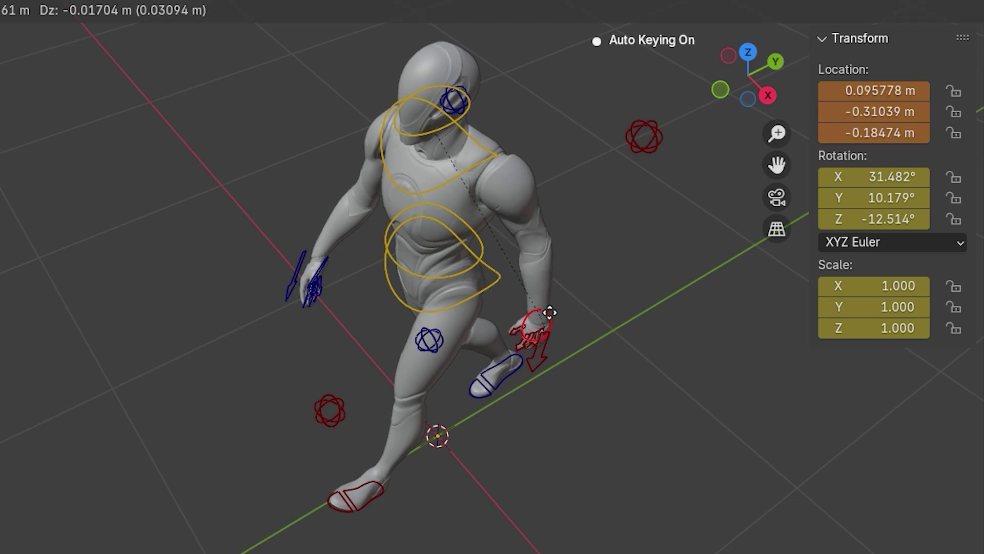
# Adjust the right hand IK control and shift the right elbow pole control outward by about 0.10 m
pyautogui.moveTo(287, 380); pyautogui.dragTo(356, 314, button='middle')
pyautogui.click(326, 323)
pyautogui.press('g')
pyautogui.moveTo(470, 336); pyautogui.dragTo(420, 331, button='middle')
pyautogui.click(356, 206)
pyautogui.press('g')
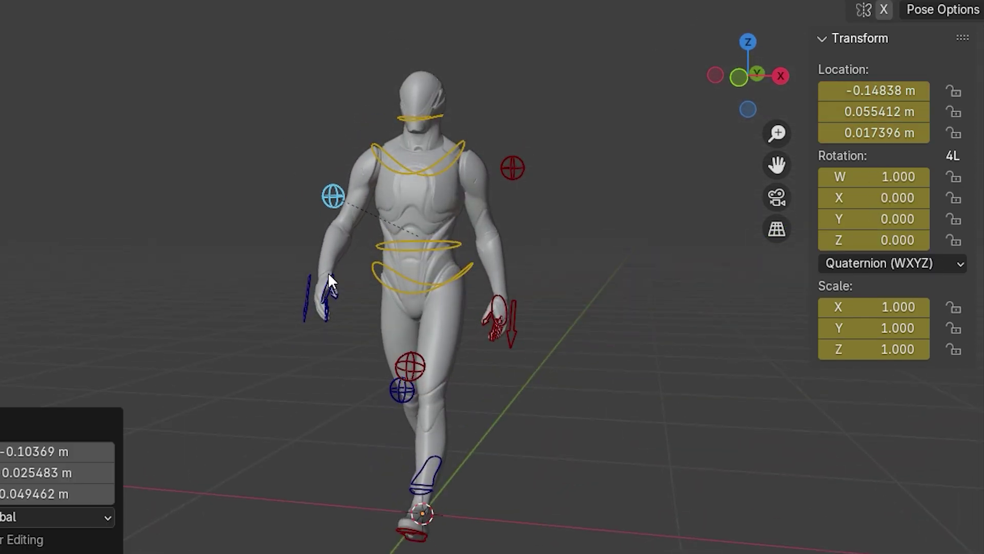
# Refine the right hand IK control's position in the forward arm swing
pyautogui.click(328, 274)
pyautogui.press('g')
pyautogui.moveTo(554, 341); pyautogui.dragTo(559, 297, button='middle')
pyautogui.click(336, 339)
# Move the left hand IK control about 0.15 m forward and 0.02 m down
pyautogui.press('g')
pyautogui.press('g')
pyautogui.click(534, 295)
# Hide the root armature temporarily and inspect the walking pose on the bare mesh
pyautogui.moveTo(441, 282); pyautogui.dragTo(461, 302, button='middle')
pyautogui.click(960, 66)
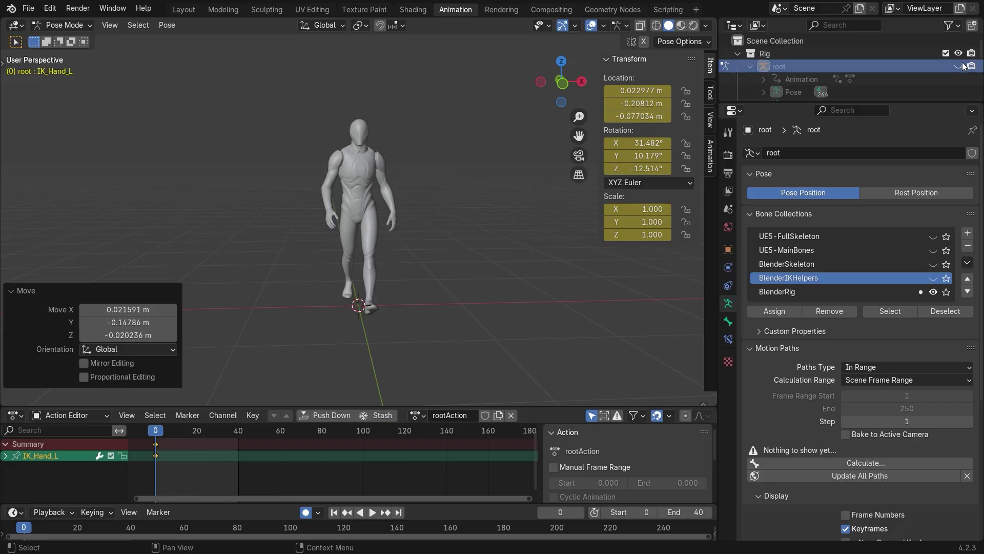
pyautogui.scroll(1, 371, 226)
pyautogui.rightClick(381, 208)
# Keyframe all control bones at frame 0, paste the pose flipped on the X-axis at frame 20, and check the in-between
pyautogui.press('a')
pyautogui.press('i')
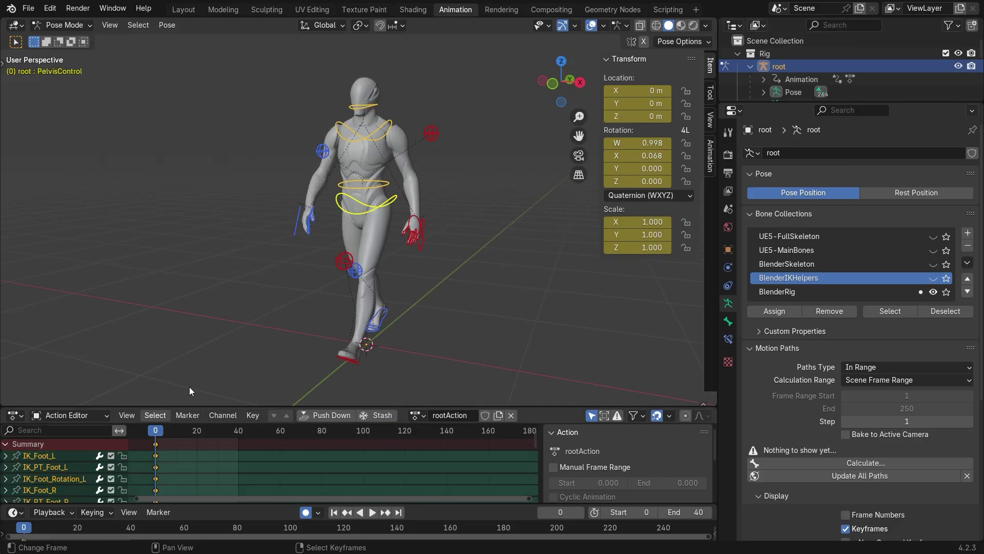
pyautogui.hotkey('ctrl', 'shift', 'v')
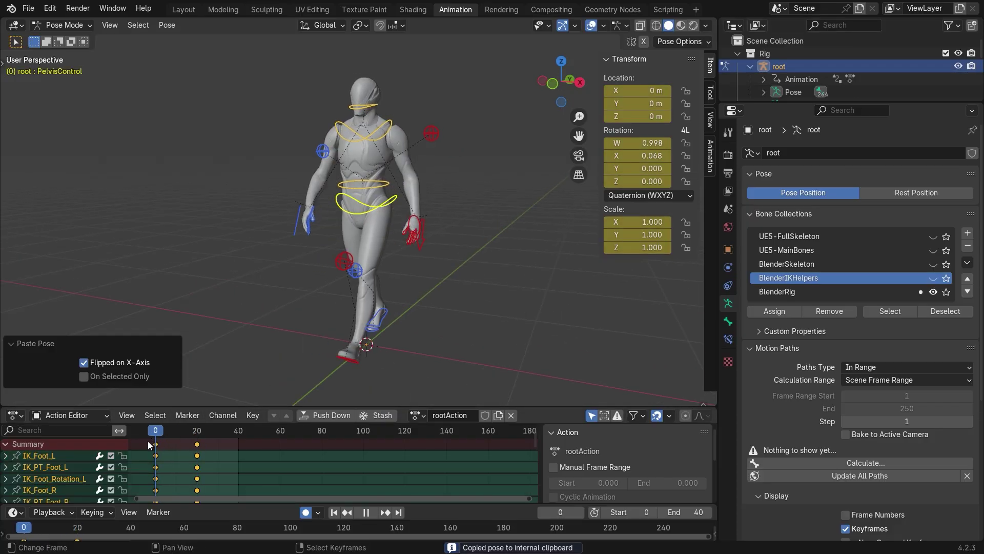
pyautogui.moveTo(191, 449)
pyautogui.mouseDown()
pyautogui.moveTo(155, 446)
pyautogui.moveTo(195, 445)
pyautogui.moveTo(175, 442)
pyautogui.mouseUp()
pyautogui.hotkey('ctrl', 'c')
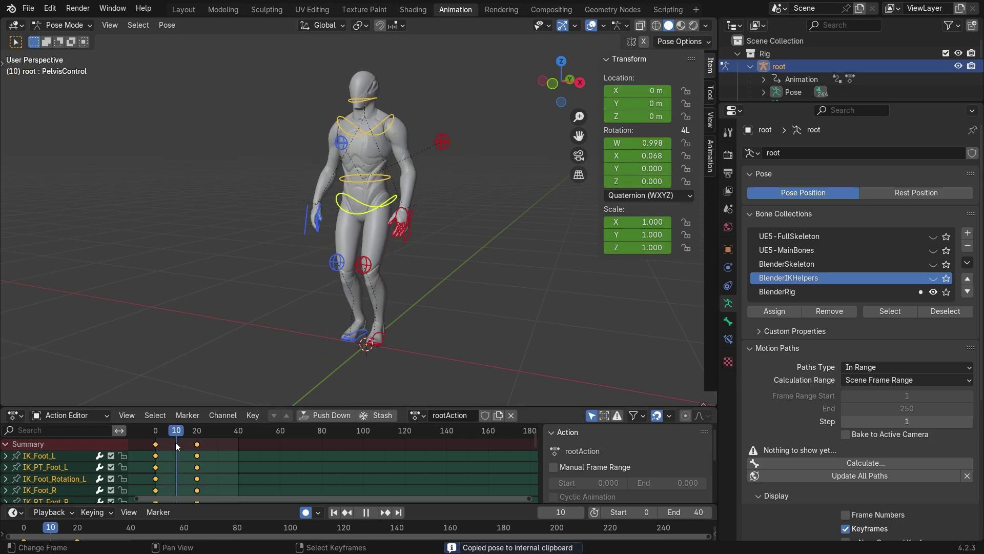
# At frame 10, reset the left foot IK control flat on the ground and clear the rotation of IK_Foot_Rotation_R
pyautogui.press('KP_3')
pyautogui.press('KP_3')
pyautogui.hotkey('shift', 'Left')
pyautogui.click(291, 342)
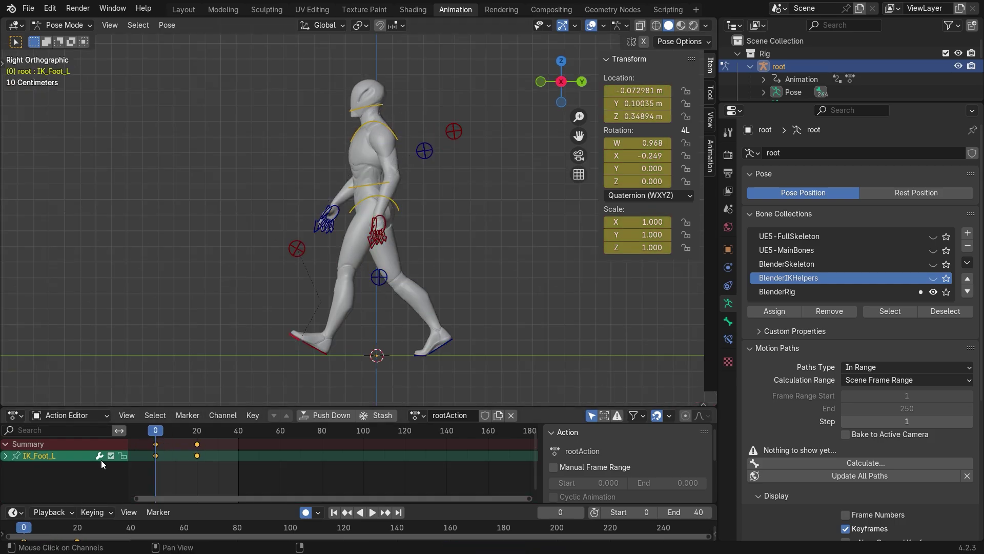
pyautogui.moveTo(159, 441); pyautogui.dragTo(177, 441)
pyautogui.scroll(3, 320, 380)
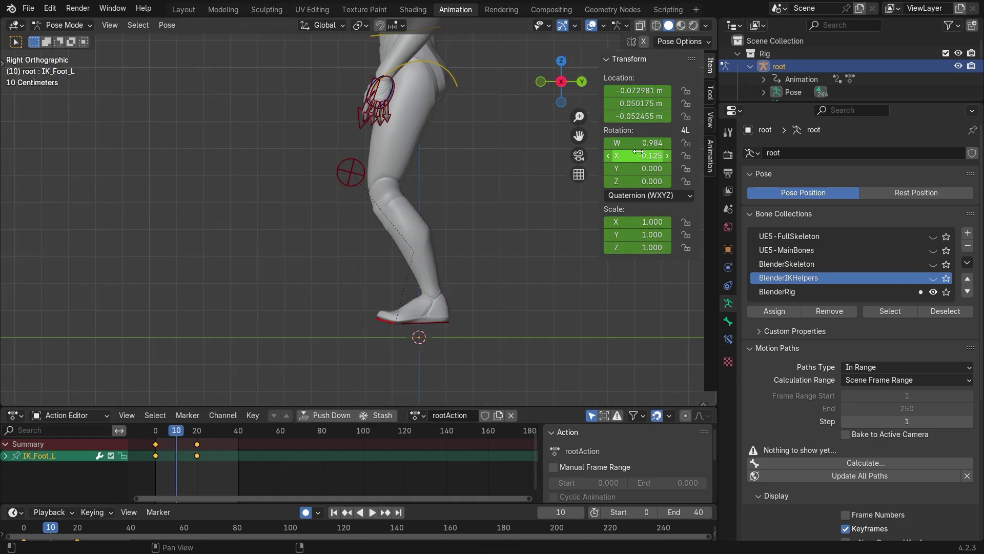
pyautogui.press('BackSpace')
pyautogui.hotkey('ctrl', 'z')
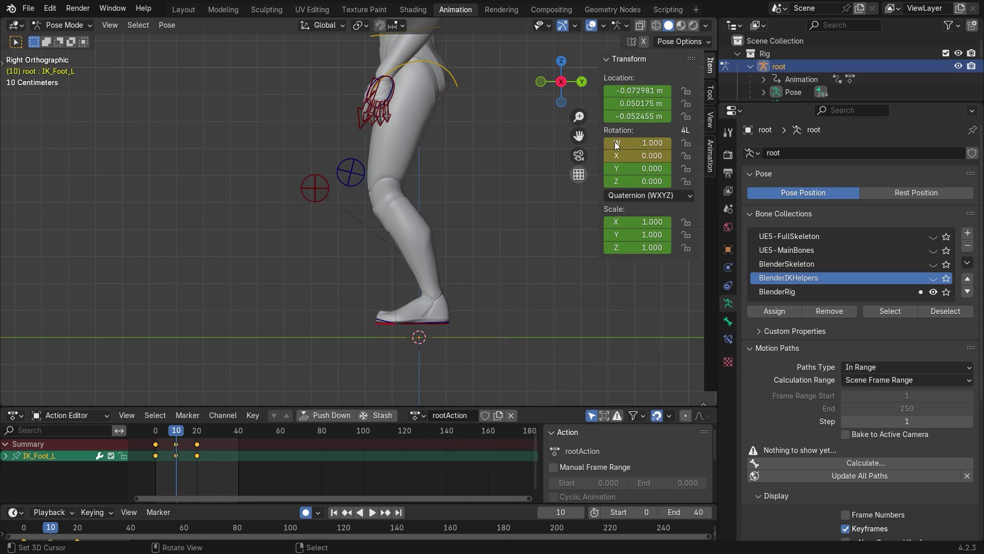
pyautogui.press('Return')
pyautogui.moveTo(170, 443)
pyautogui.mouseDown()
pyautogui.moveTo(177, 446)
pyautogui.moveTo(155, 445)
pyautogui.moveTo(176, 441)
pyautogui.mouseUp()
pyautogui.hotkey('alt', 'r')
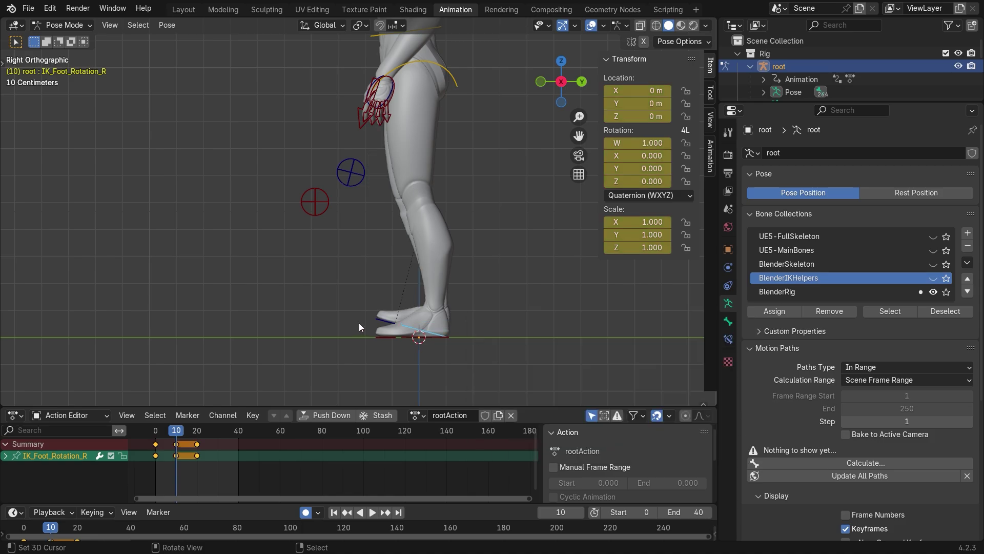
# At frame 10, lift the right foot IK control about 0.48 m back and 0.33 m up, rotated about 90° around X
pyautogui.click(383, 337)
pyautogui.press('r')
pyautogui.press('x')
pyautogui.click(387, 160)
pyautogui.press('g')
pyautogui.click(515, 69)
pyautogui.press('r')
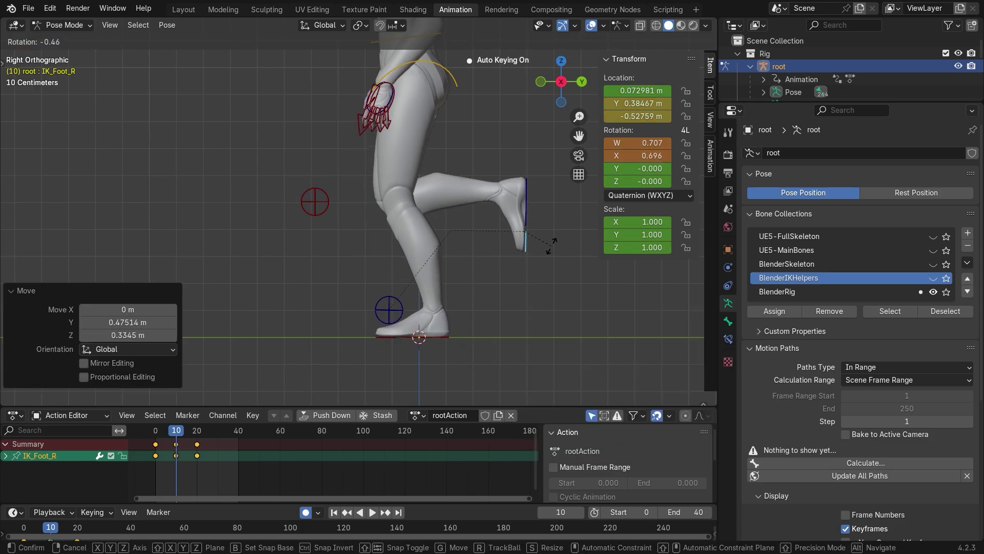
pyautogui.click(549, 246)
# Move the raised right foot IK control about 0.14 m forward and scrub the timeline to check the passing pose
pyautogui.scroll(-3, 549, 248)
pyautogui.moveTo(154, 450); pyautogui.dragTo(202, 455)
pyautogui.press('g')
pyautogui.click(412, 287)
pyautogui.moveTo(385, 227); pyautogui.dragTo(477, 236, button='middle')
pyautogui.moveTo(200, 436); pyautogui.dragTo(177, 455)
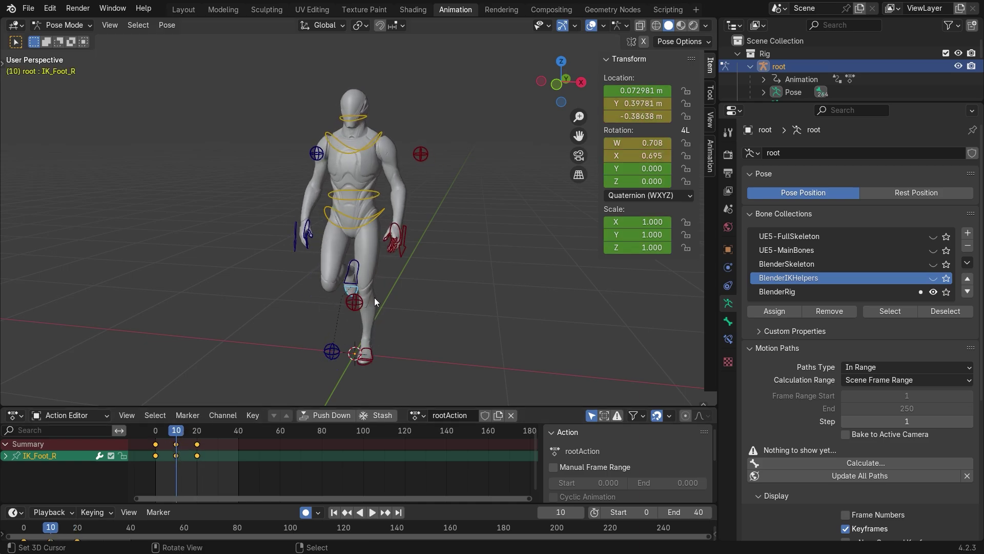
# Copy all controls' keyframes, paste them flipped starting at frame 20, and play the walk cycle from the side
pyautogui.press('a')
pyautogui.click(156, 448)
pyautogui.hotkey('ctrl', 'c')
pyautogui.click(196, 442)
pyautogui.hotkey('ctrl', 'v')
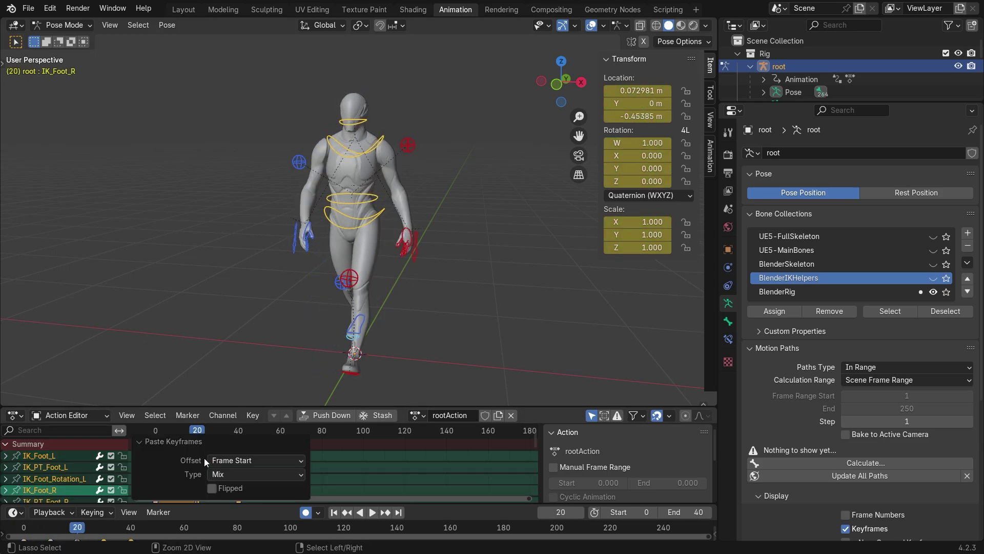
pyautogui.click(212, 488)
pyautogui.press('space')
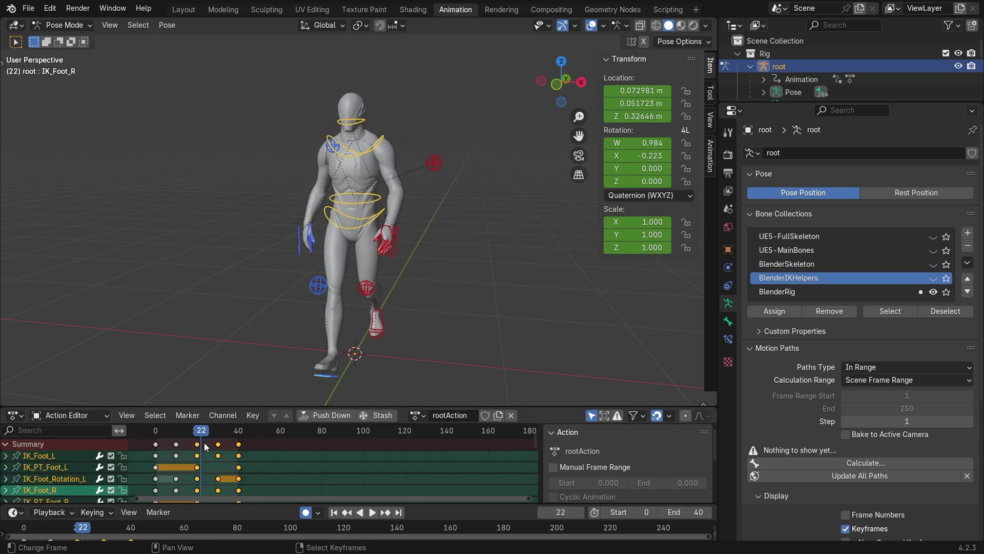
pyautogui.moveTo(462, 251)
pyautogui.mouseDown(button='middle')
pyautogui.moveTo(260, 253)
pyautogui.moveTo(265, 211)
pyautogui.moveTo(469, 236)
pyautogui.mouseUp(button='middle')
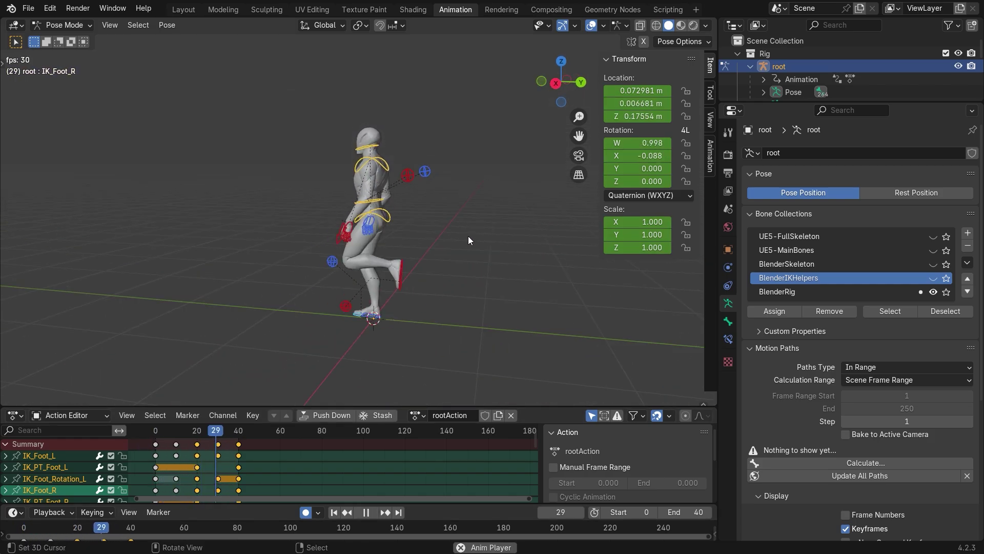
# Hide the root armature in the viewport and review the playing walk cycle on the mannequin from the front, side and back
pyautogui.press('KP_3')
pyautogui.click(959, 66)
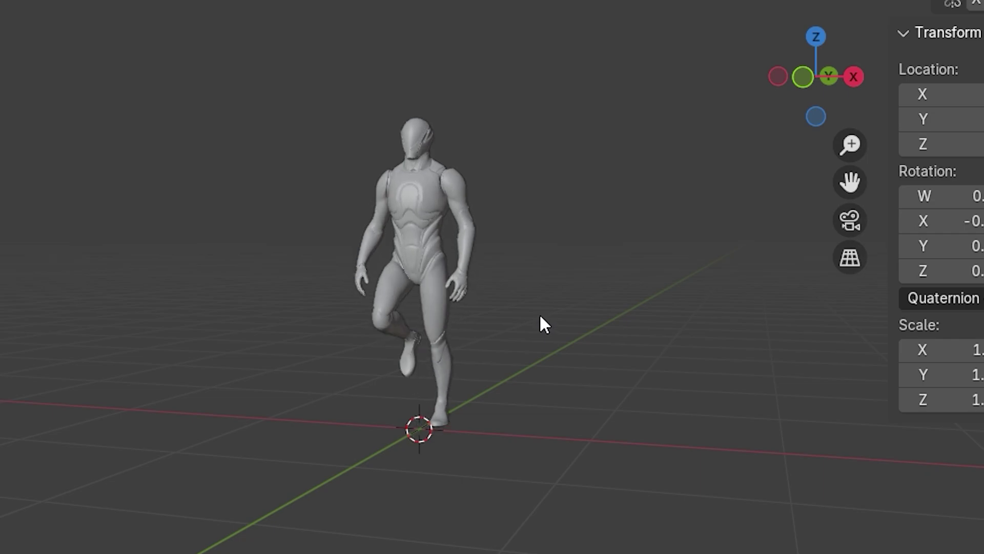
pyautogui.moveTo(479, 300); pyautogui.dragTo(434, 295, button='middle')
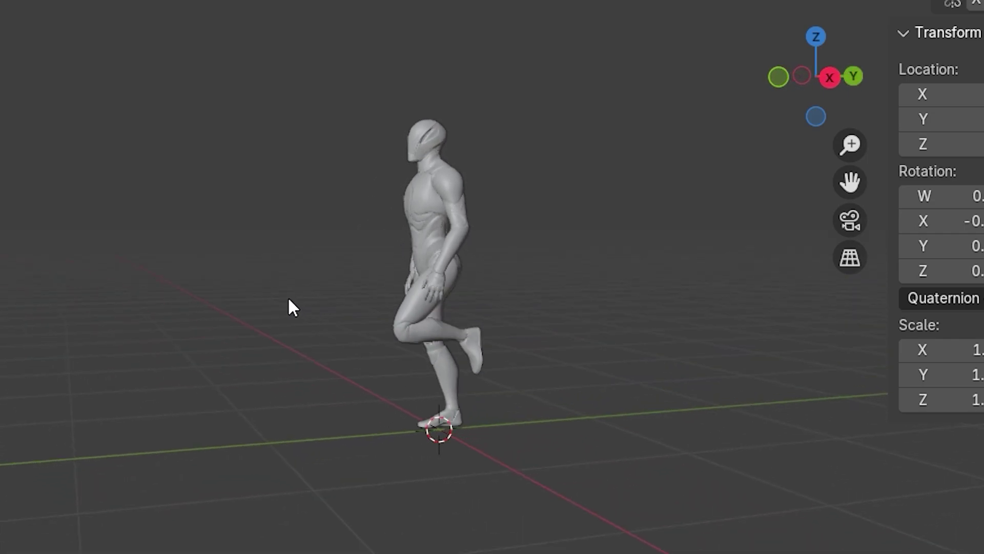
pyautogui.moveTo(134, 315); pyautogui.dragTo(734, 441, button='middle')
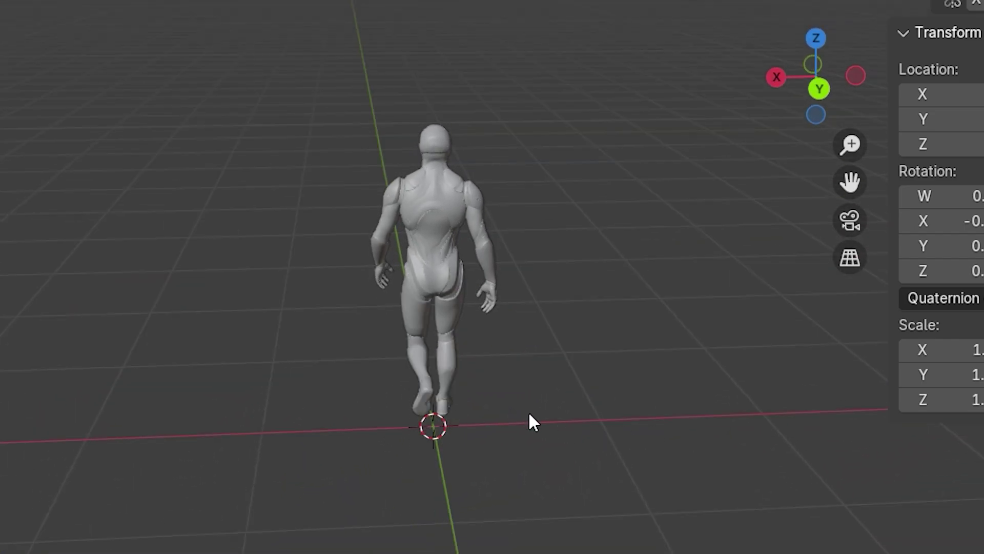